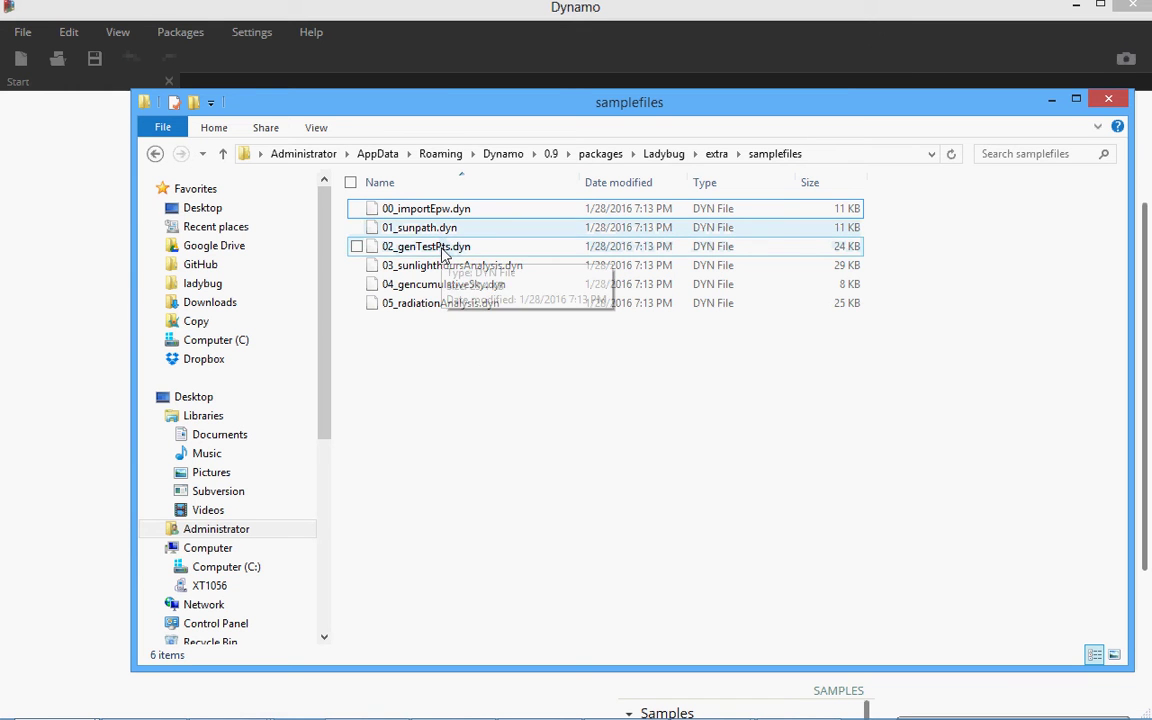
Select the 01_sunpath.dyn sample in Ladybug\extra\samplefiles and bring up its options menu
{"action": "left_click", "coordinate": [444, 231]}
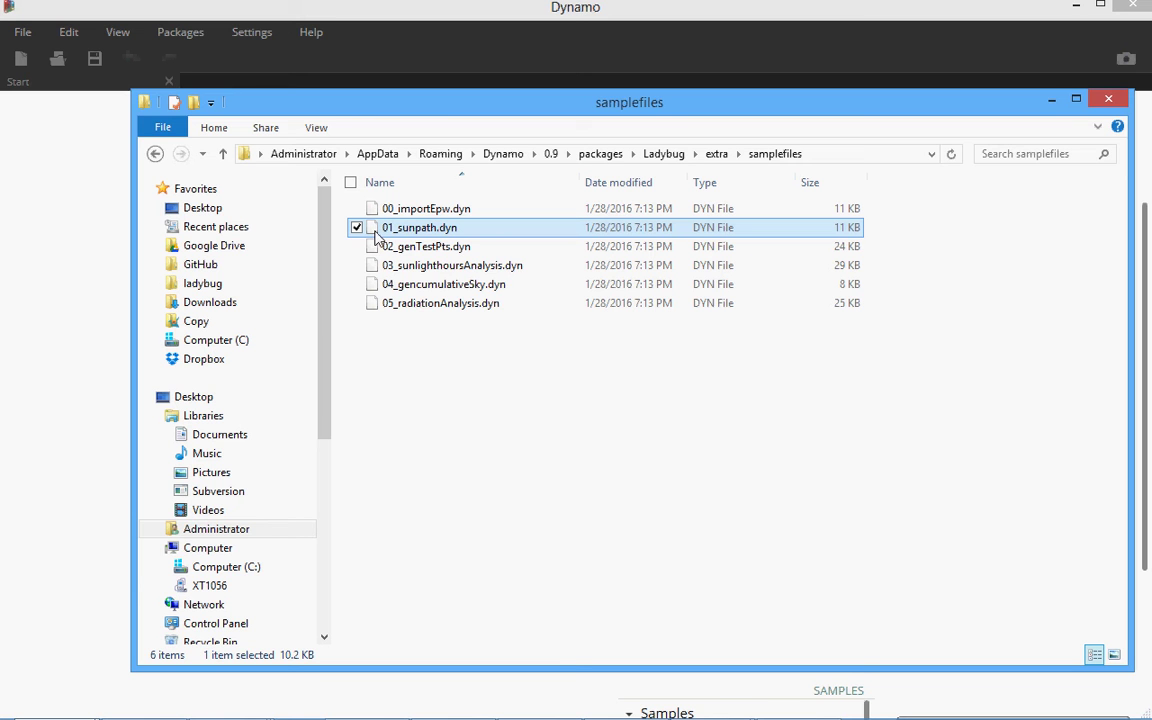
{"action": "left_click_drag", "start_coordinate": [400, 227], "coordinate": [422, 229]}
{"action": "right_click", "coordinate": [423, 230]}
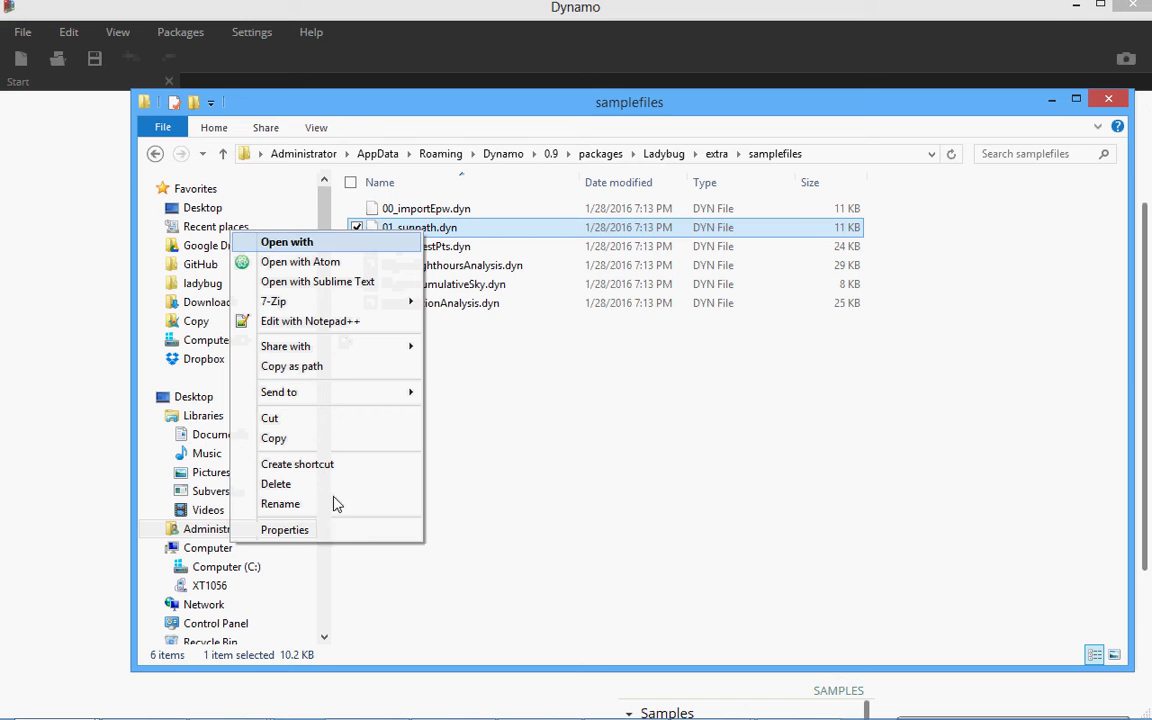
Open 01_sunpath.dyn from the samplefiles folder via Dynamo's Start page
{"action": "left_click", "coordinate": [337, 366]}
{"action": "left_click", "coordinate": [85, 339]}
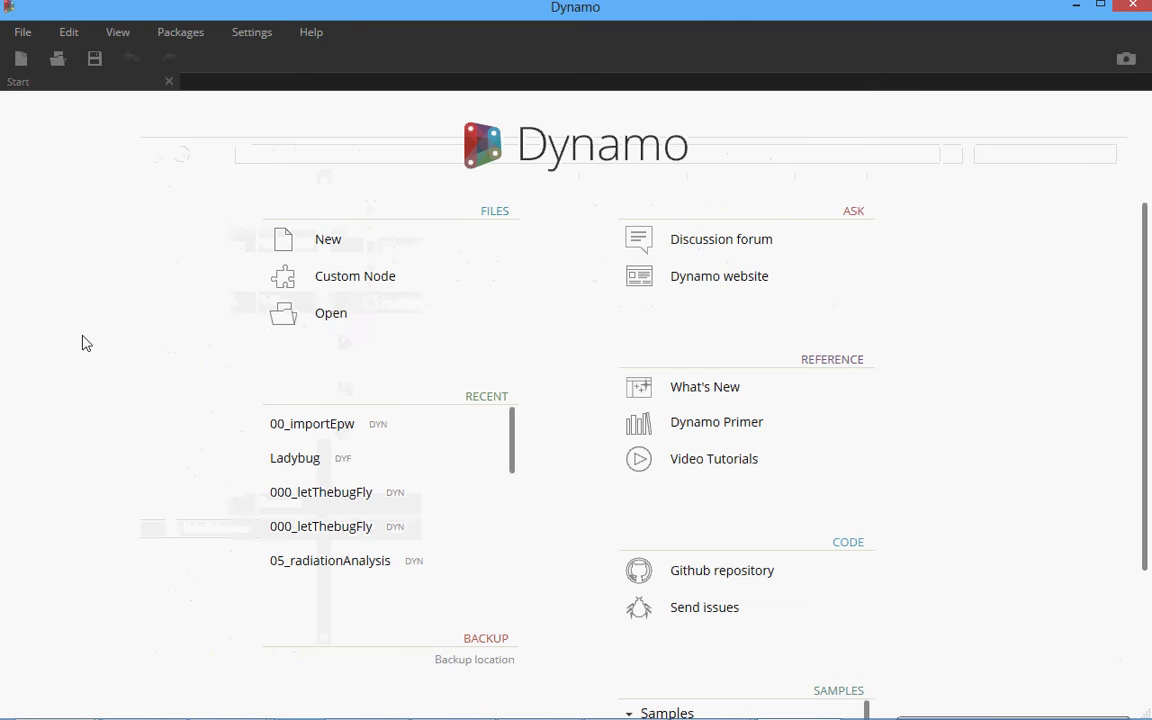
{"action": "left_click", "coordinate": [328, 313]}
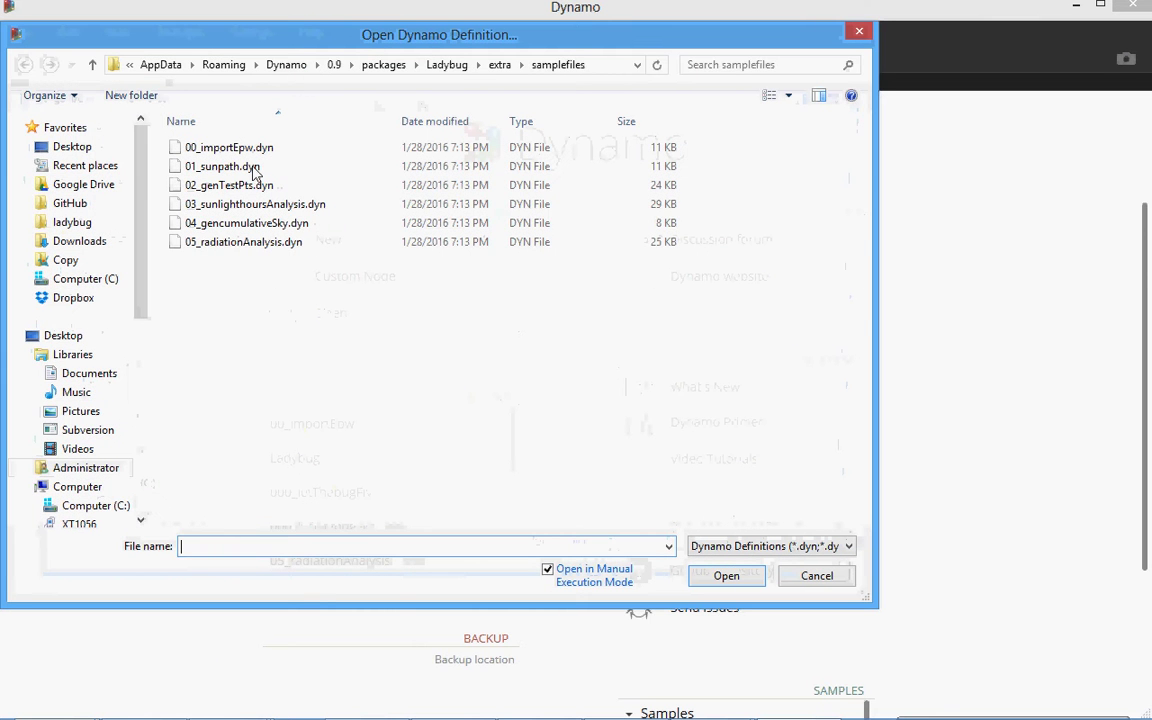
{"action": "left_click", "coordinate": [250, 170]}
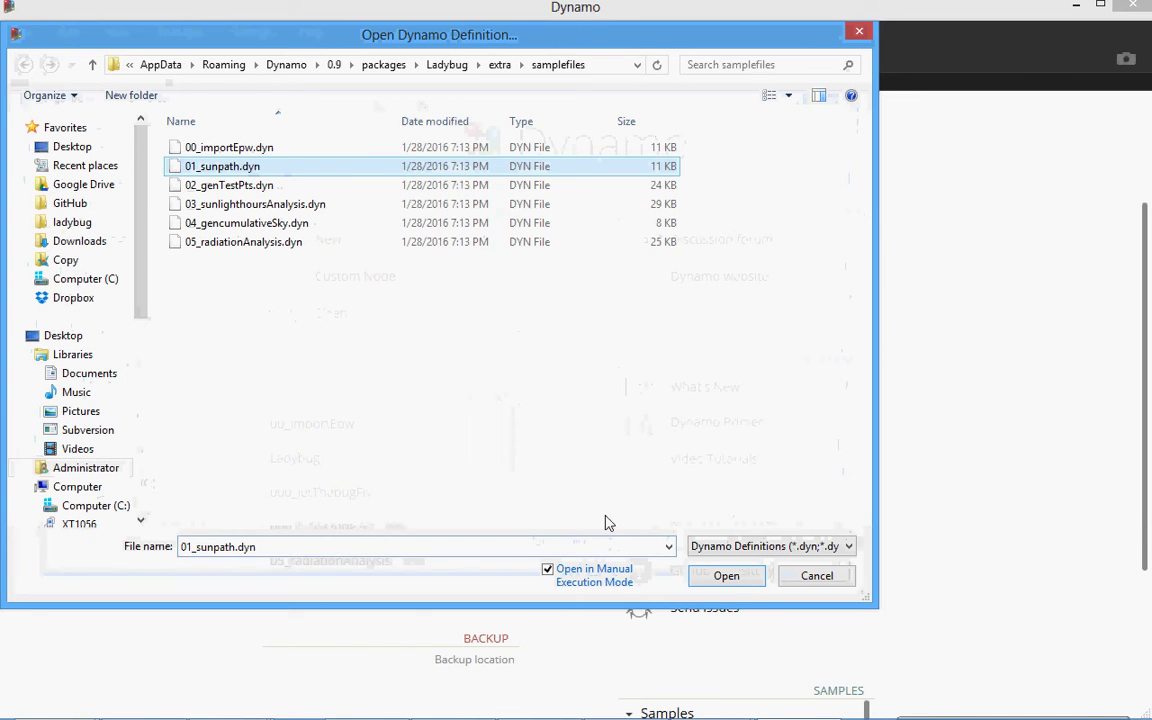
{"action": "left_click", "coordinate": [752, 588]}
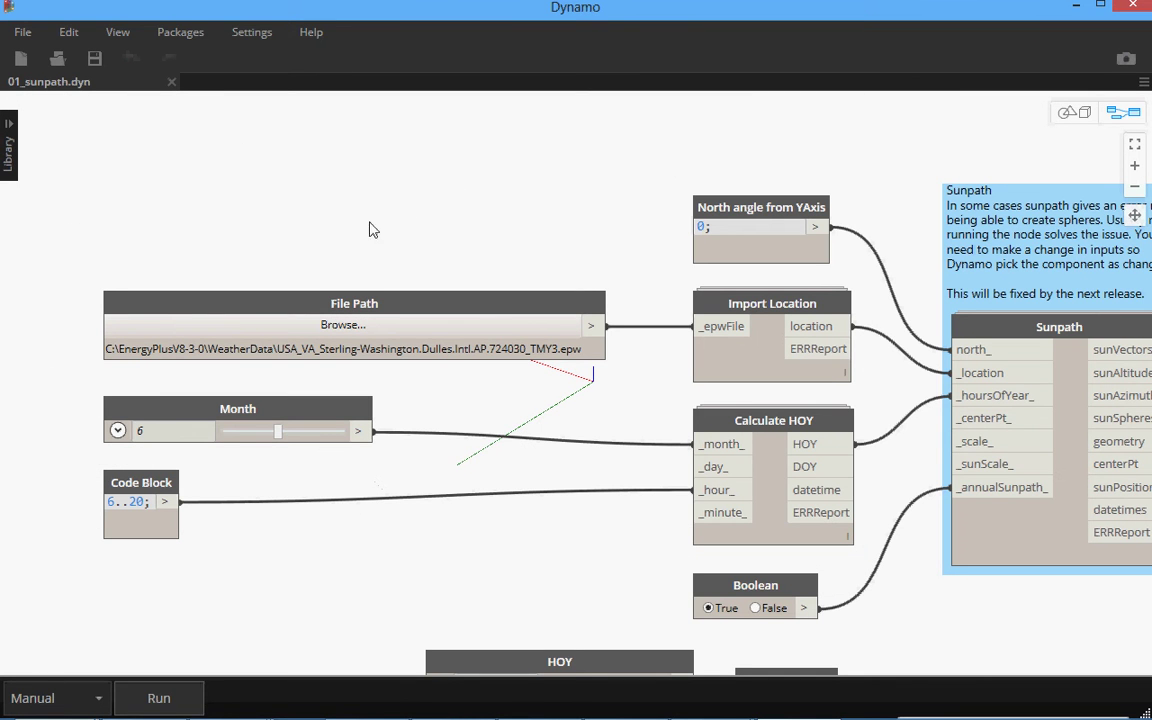
{"action": "scroll", "coordinate": [486, 214], "scroll_direction": "down", "scroll_amount": 5}
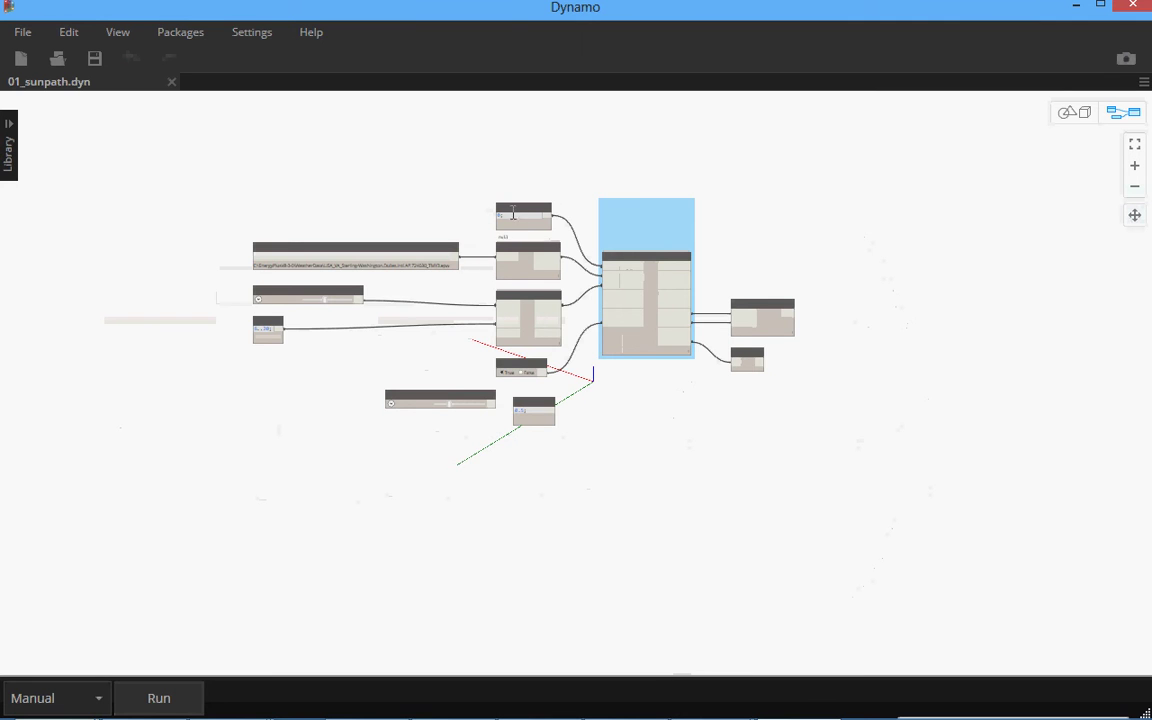
{"action": "scroll", "coordinate": [746, 283], "scroll_direction": "up", "scroll_amount": 2}
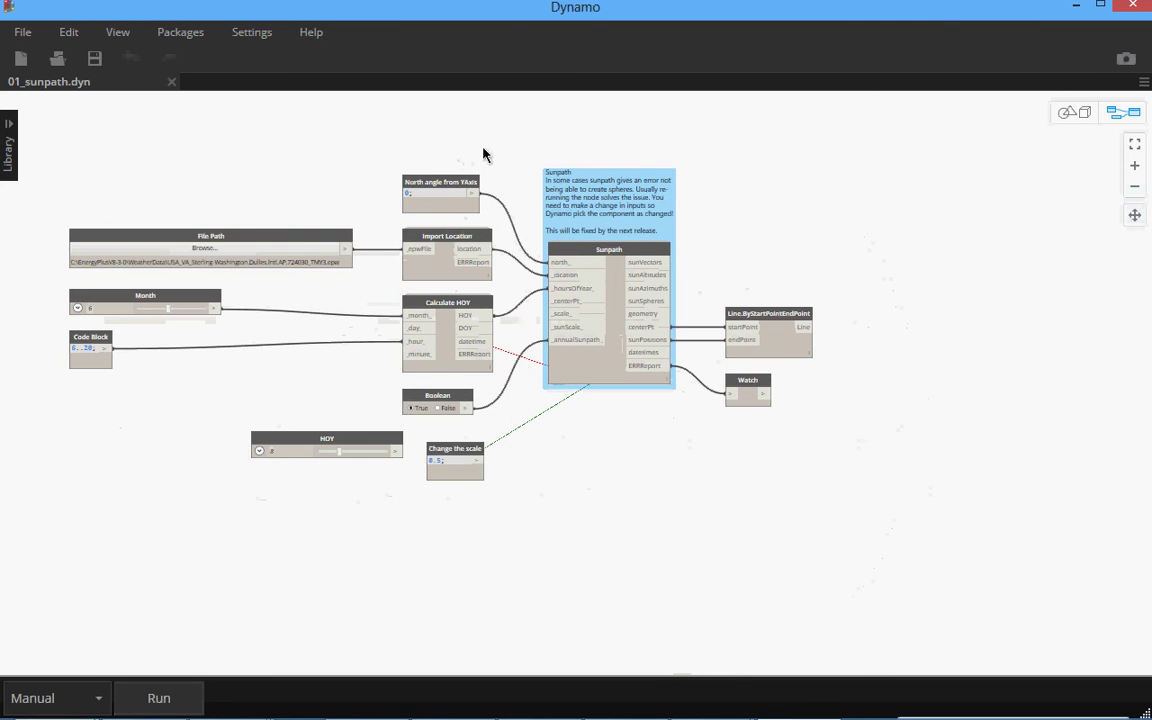
{"action": "scroll", "coordinate": [499, 165], "scroll_direction": "up", "scroll_amount": 2}
{"action": "scroll", "coordinate": [512, 173], "scroll_direction": "down", "scroll_amount": 1}
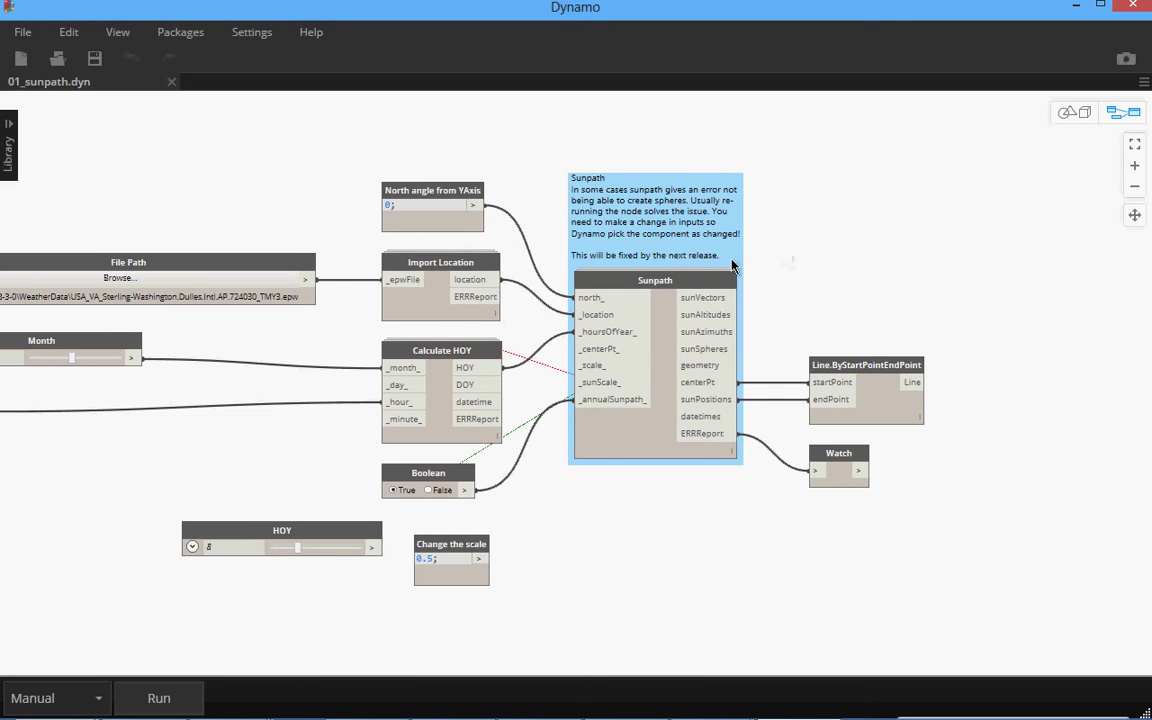
{"action": "scroll", "coordinate": [300, 235], "scroll_direction": "down", "scroll_amount": 1}
{"action": "scroll", "coordinate": [225, 221], "scroll_direction": "up", "scroll_amount": 1}
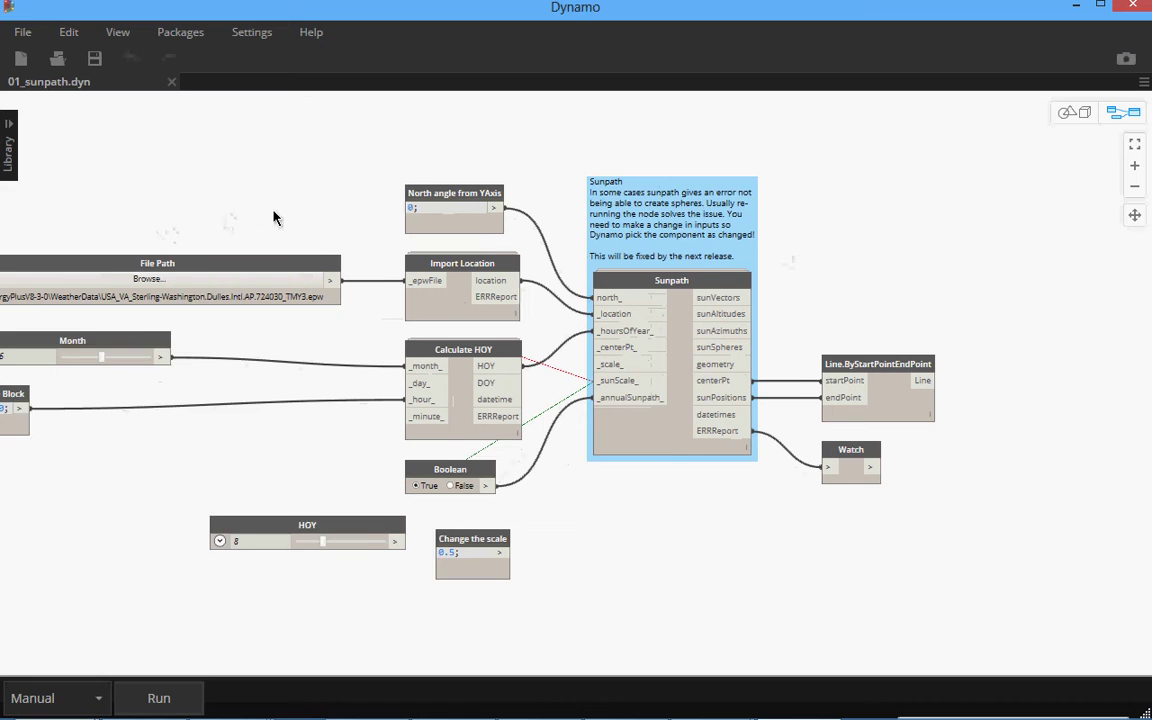
{"action": "middle_click_drag", "start_coordinate": [275, 216], "coordinate": [342, 216]}
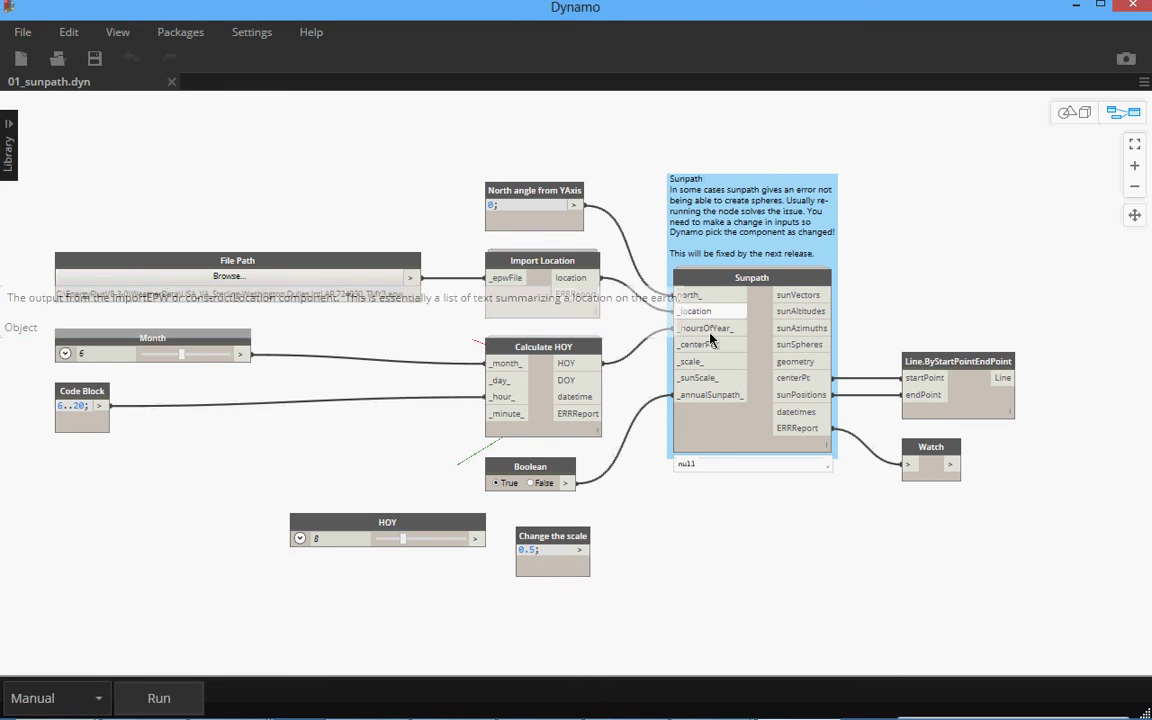
{"action": "scroll", "coordinate": [900, 268], "scroll_direction": "up", "scroll_amount": 2}
{"action": "scroll", "coordinate": [898, 270], "scroll_direction": "up", "scroll_amount": 1}
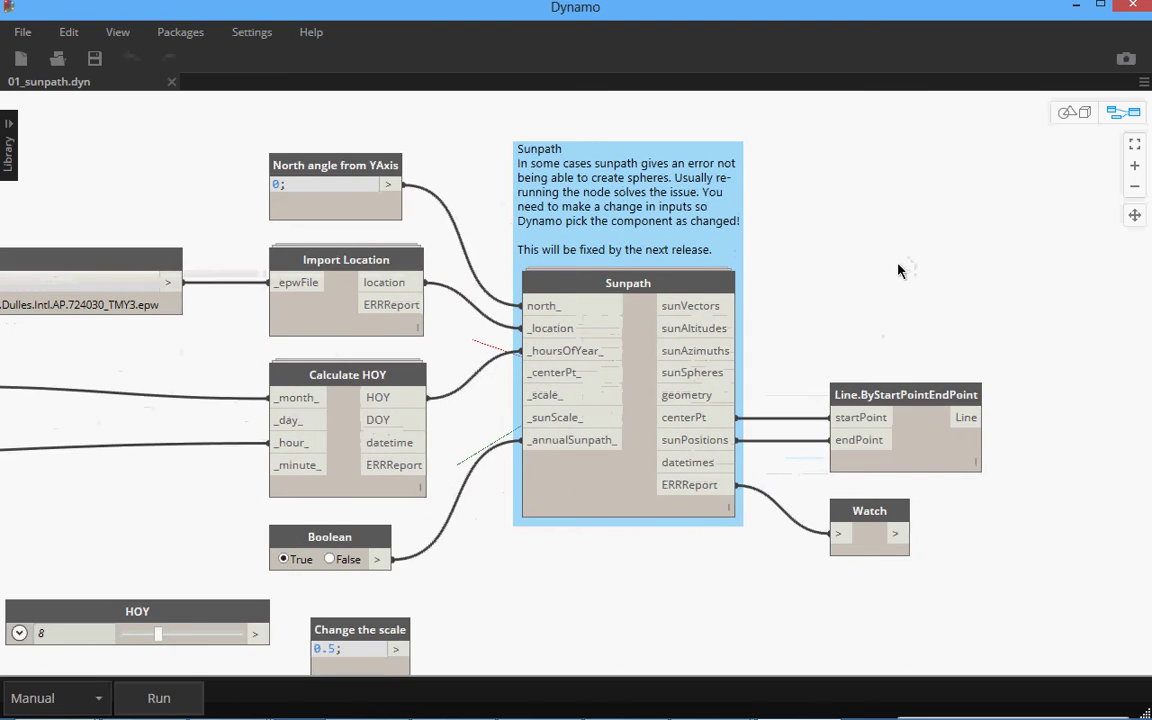
{"action": "scroll", "coordinate": [479, 375], "scroll_direction": "up", "scroll_amount": 2}
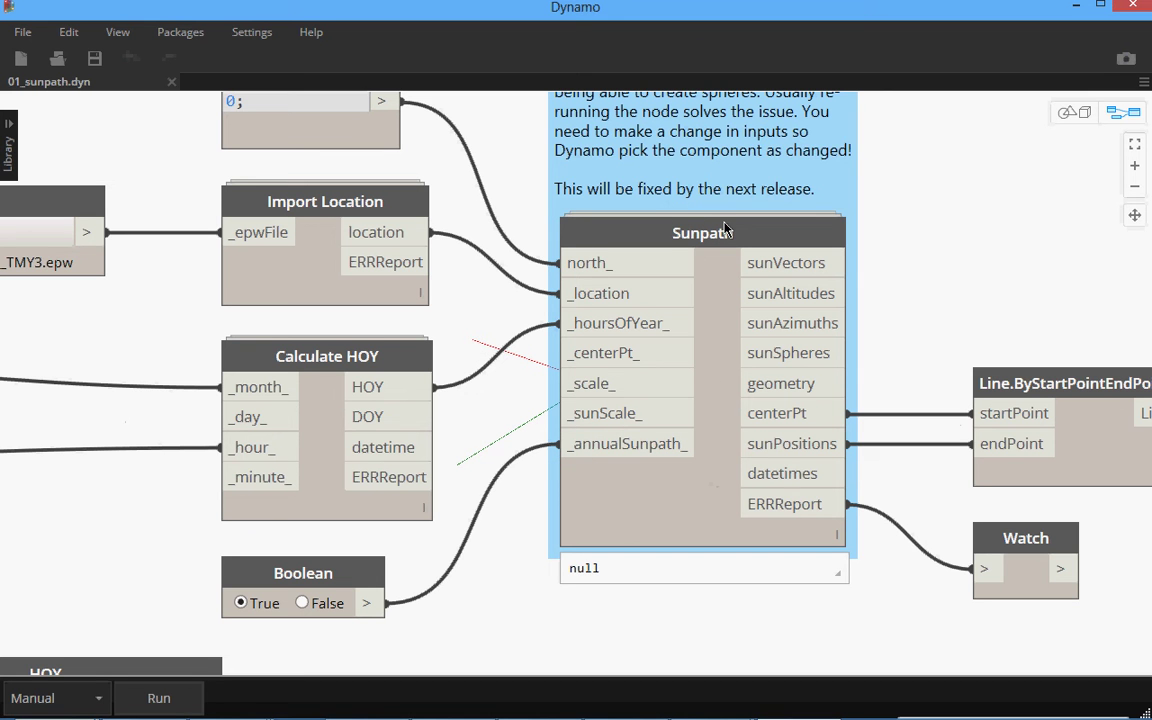
{"action": "mouse_move", "coordinate": [726, 226]}
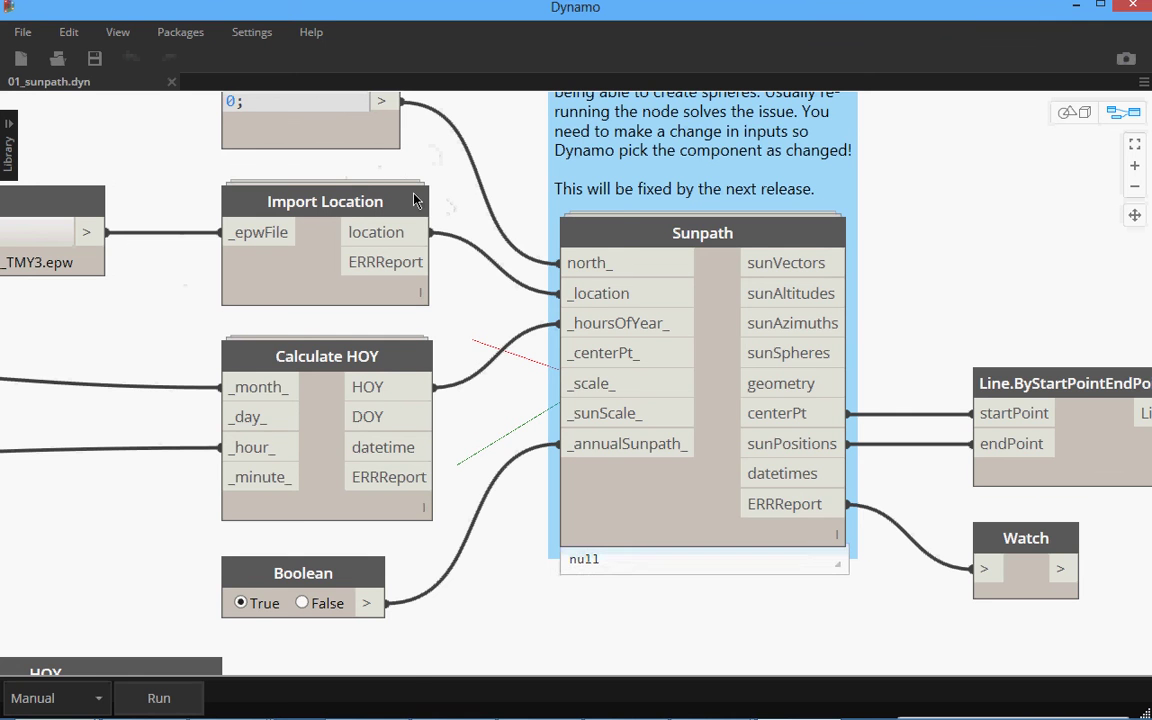
{"action": "scroll", "coordinate": [180, 240], "scroll_direction": "up", "scroll_amount": 1}
{"action": "scroll", "coordinate": [421, 196], "scroll_direction": "down", "scroll_amount": 4}
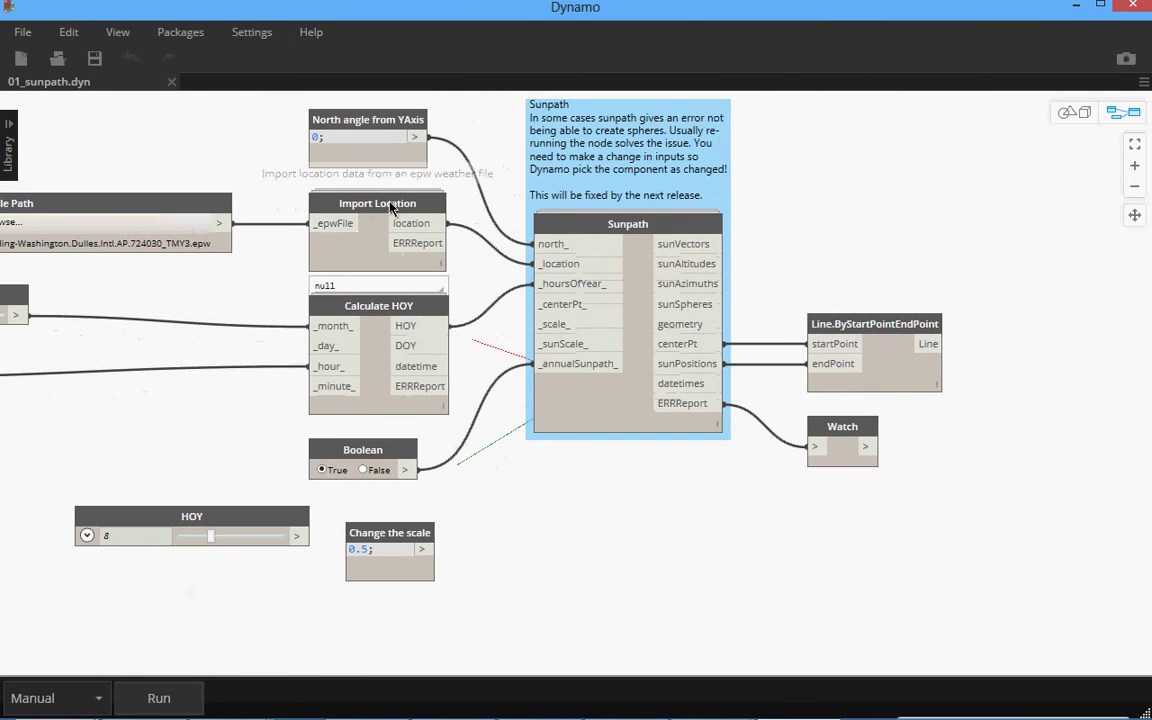
{"action": "scroll", "coordinate": [329, 236], "scroll_direction": "up", "scroll_amount": 2}
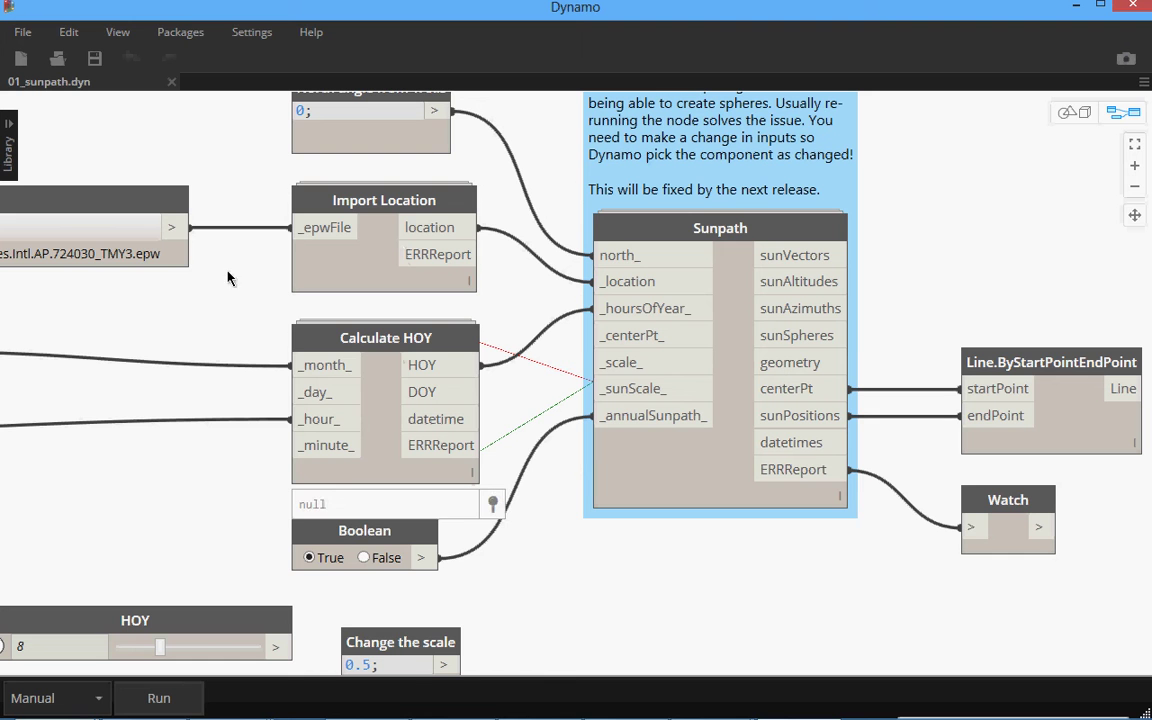
{"action": "left_click", "coordinate": [12, 130]}
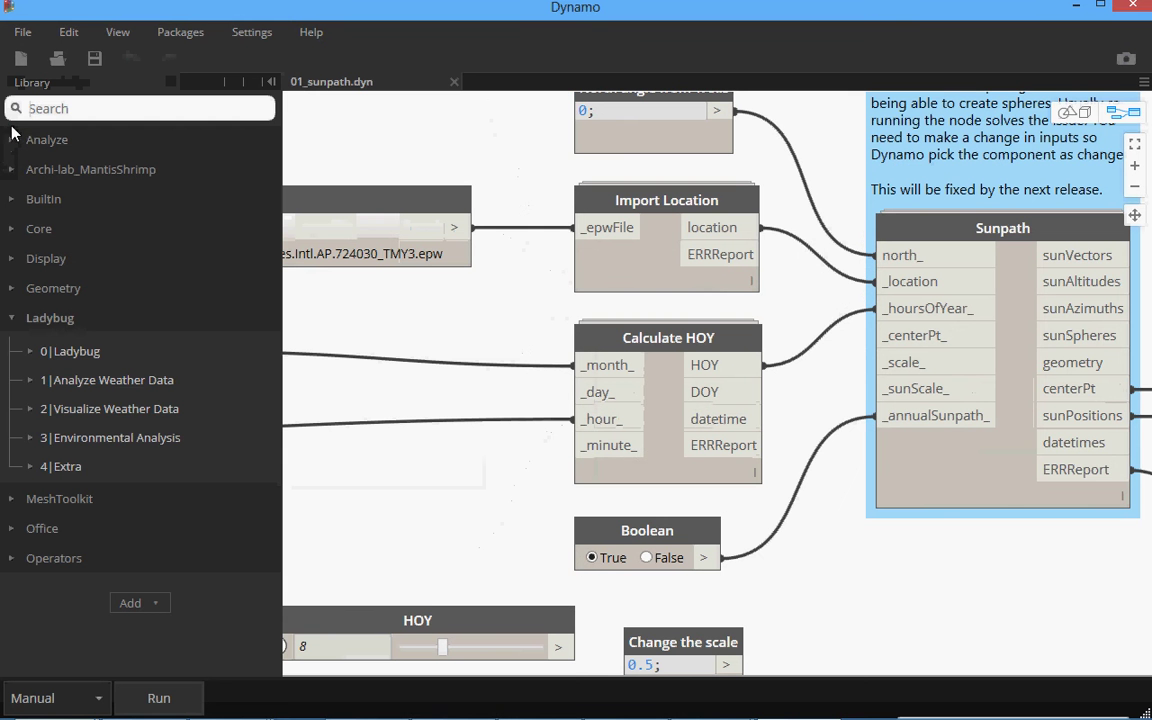
{"action": "left_click", "coordinate": [33, 381]}
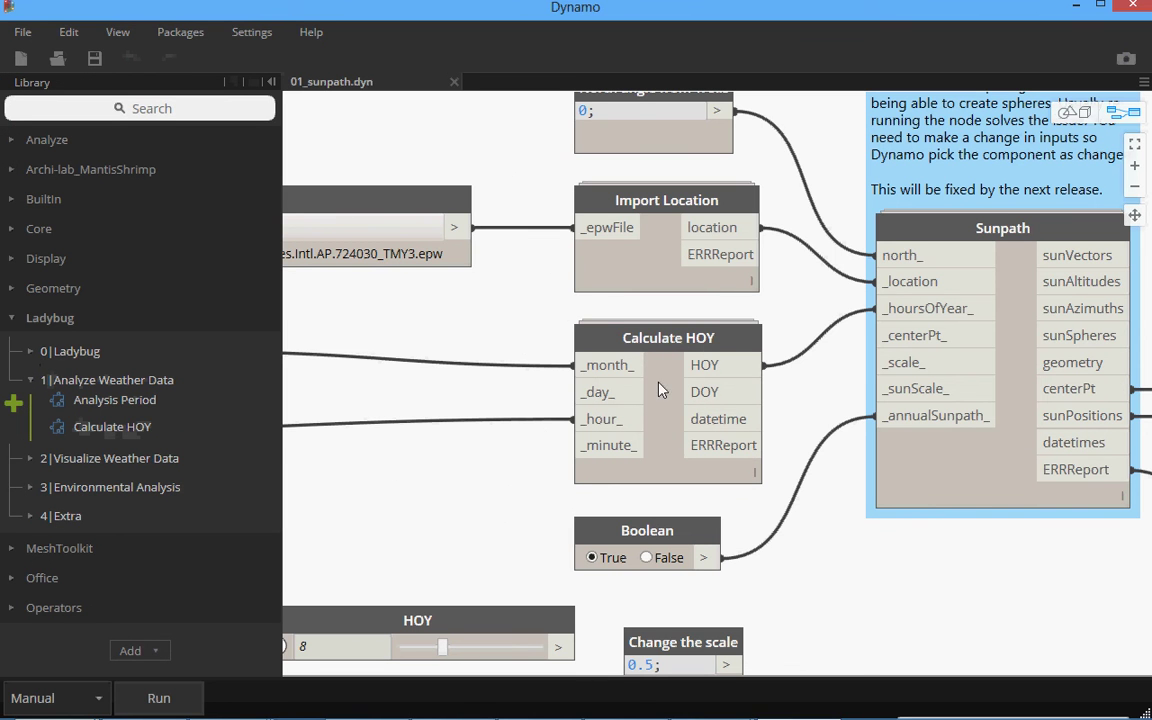
{"action": "left_click", "coordinate": [31, 351]}
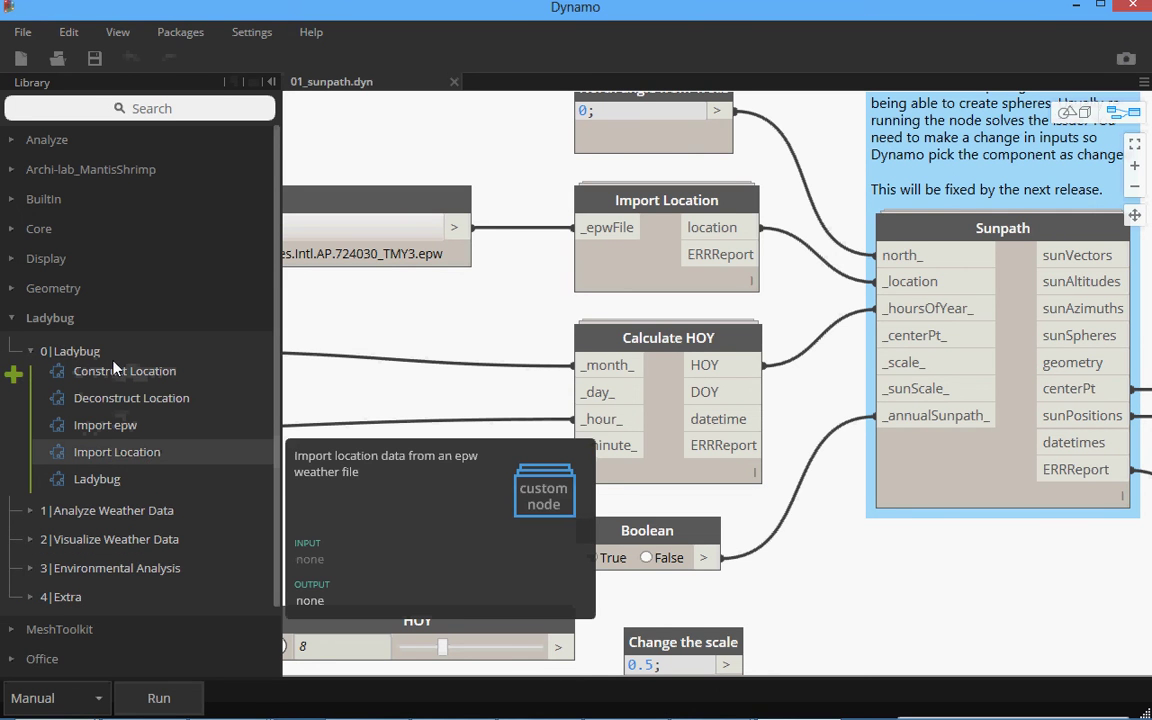
{"action": "mouse_move", "coordinate": [116, 369]}
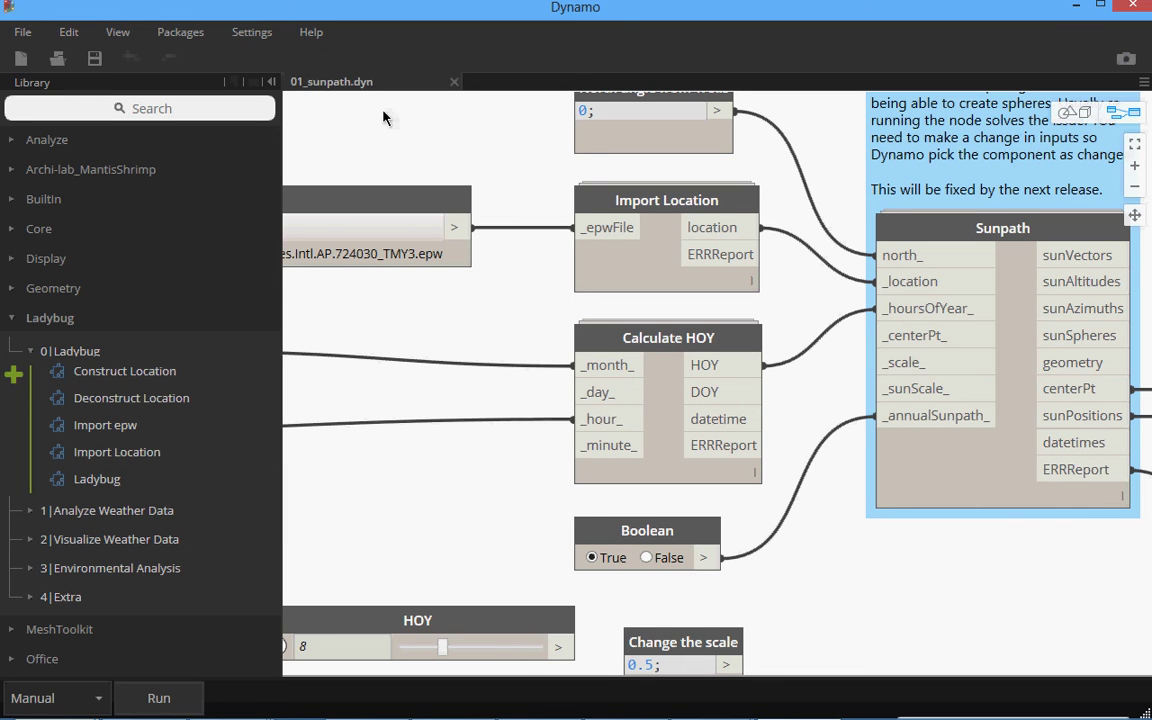
{"action": "left_click", "coordinate": [128, 371]}
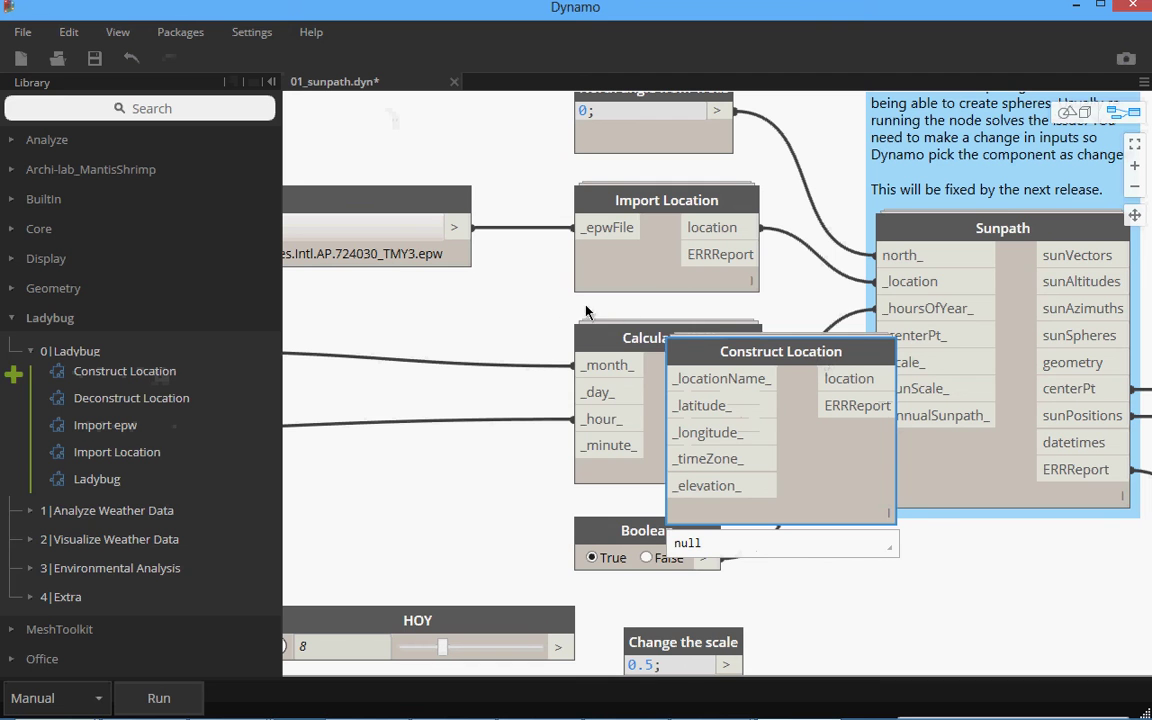
{"action": "left_click_drag", "start_coordinate": [666, 338], "coordinate": [413, 284]}
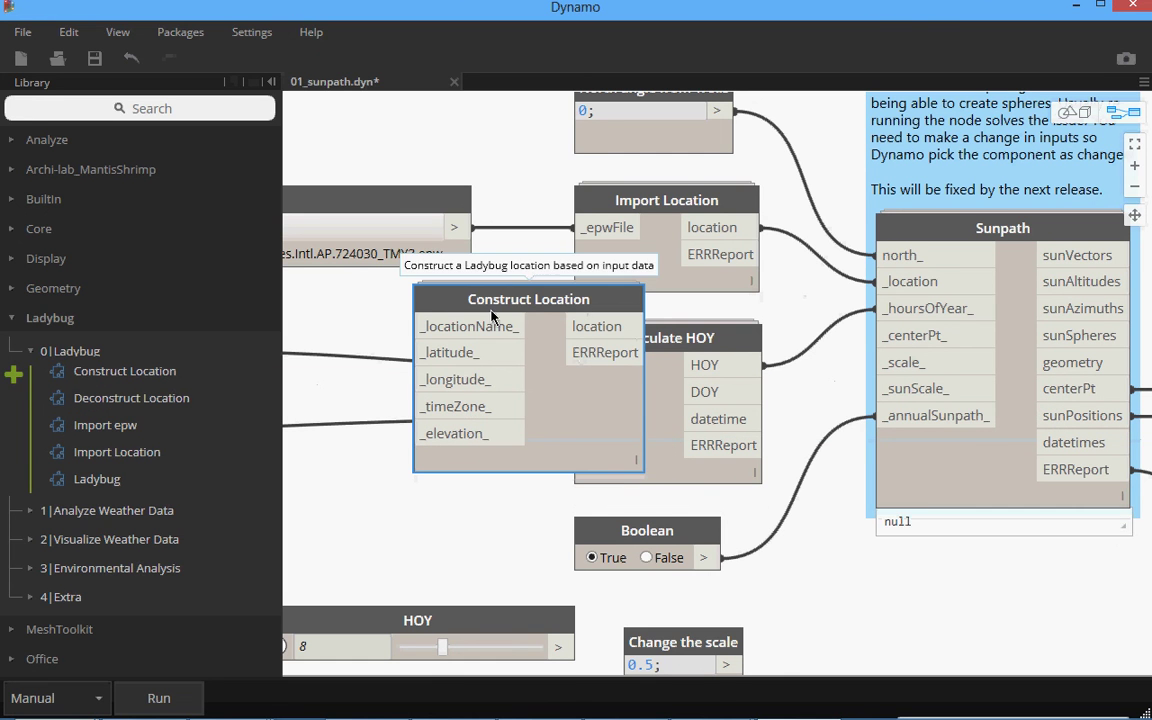
{"action": "left_click_drag", "start_coordinate": [500, 306], "coordinate": [430, 305]}
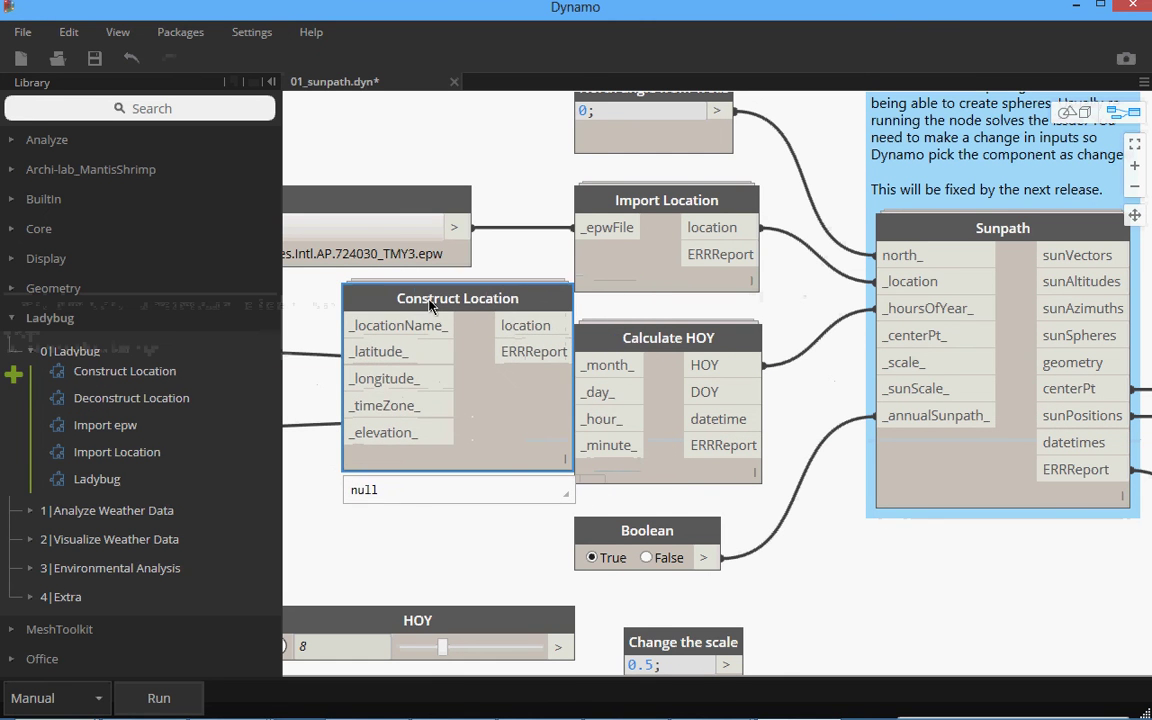
{"action": "key", "text": "Delete"}
{"action": "left_click", "coordinate": [270, 83]}
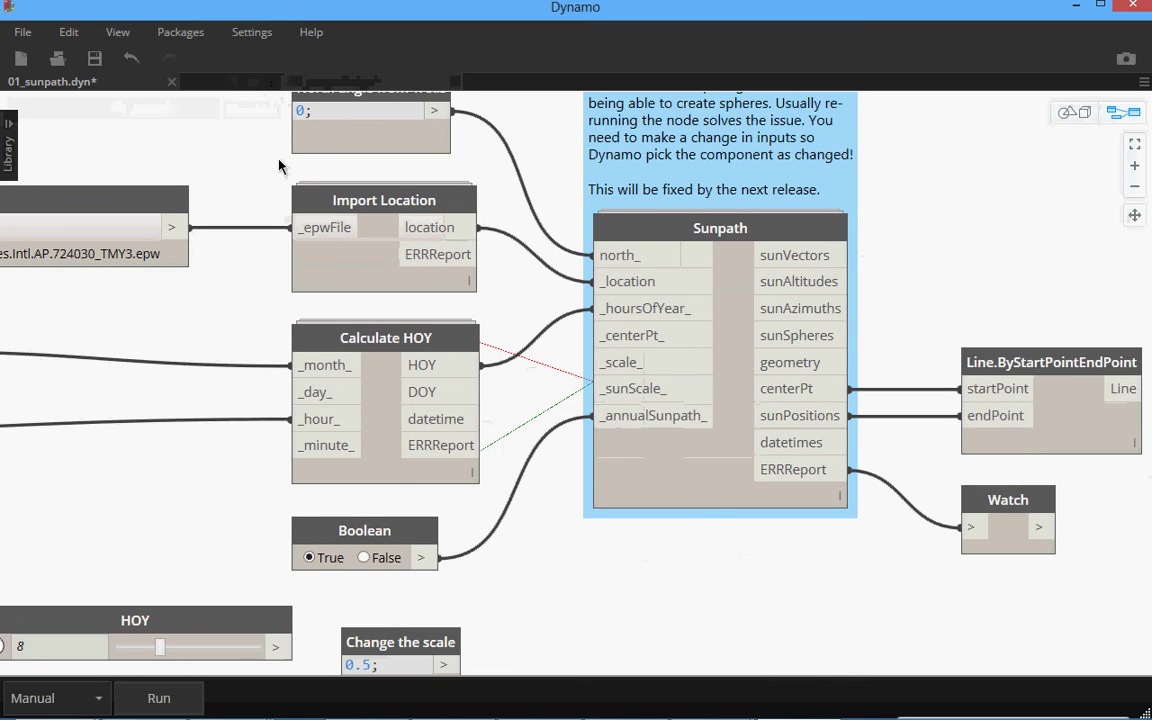
Wire the 6..20 Code Block output into Calculate HOY's _hour_ input
{"action": "scroll", "coordinate": [488, 277], "scroll_direction": "down", "scroll_amount": 3}
{"action": "scroll", "coordinate": [448, 272], "scroll_direction": "up", "scroll_amount": 2}
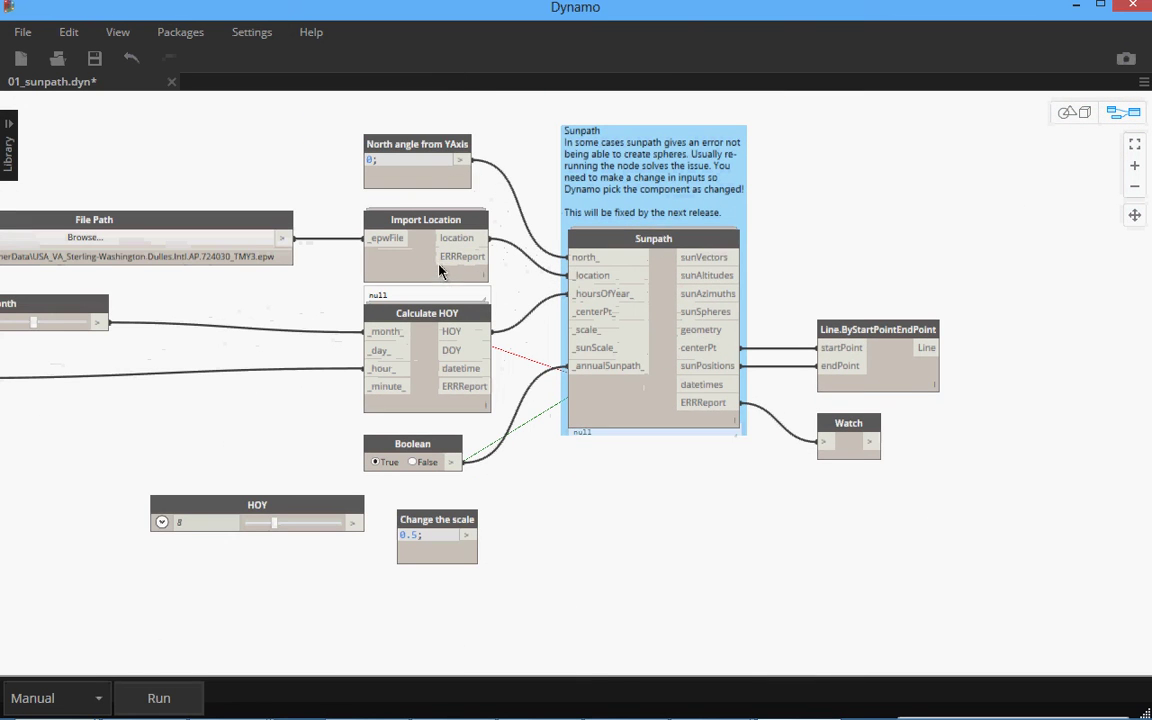
{"action": "middle_click_drag", "start_coordinate": [621, 175], "coordinate": [727, 215]}
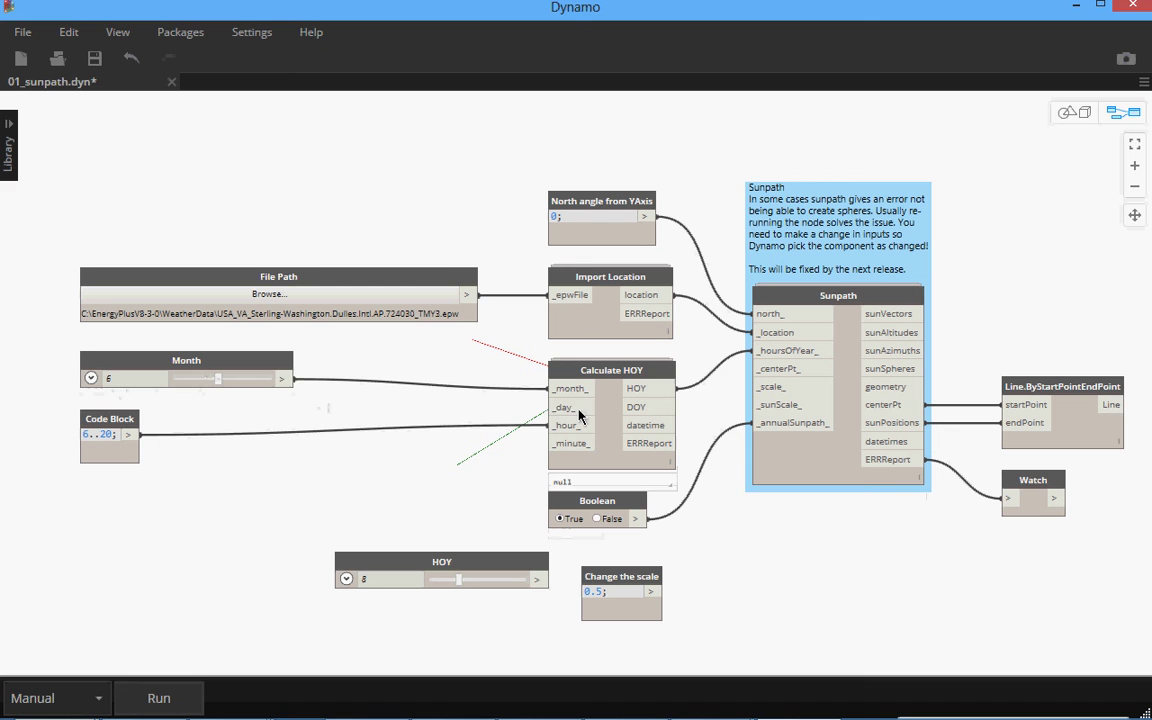
{"action": "mouse_move", "coordinate": [578, 415]}
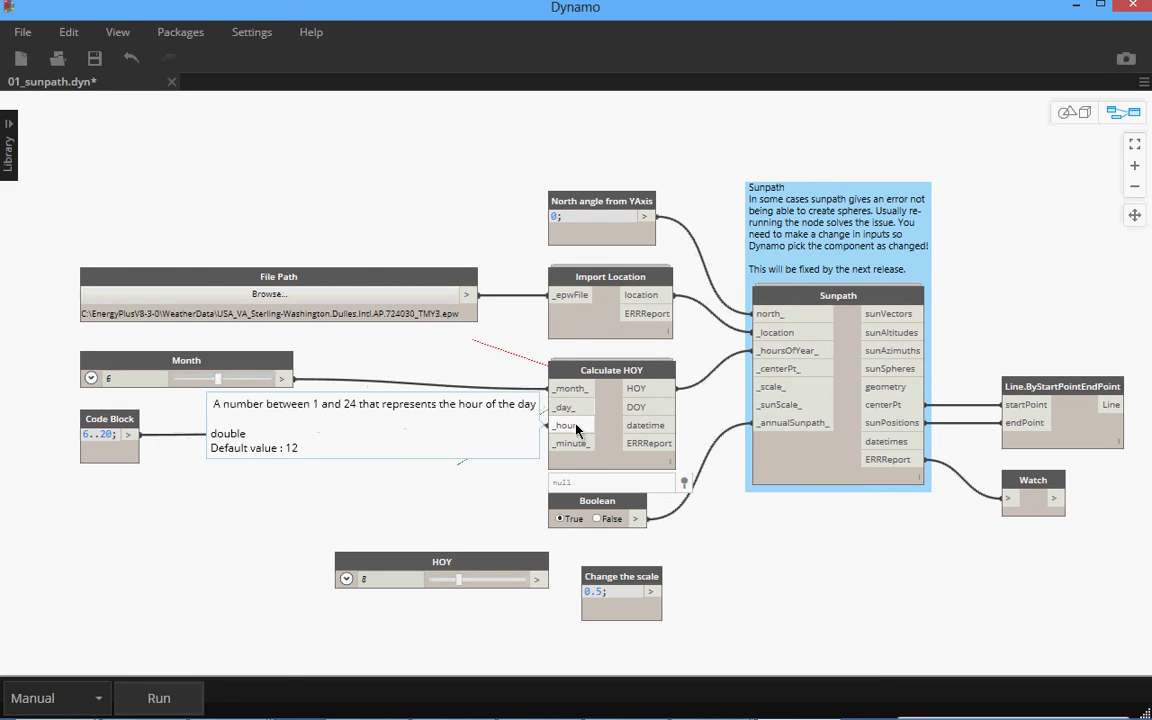
{"action": "left_click", "coordinate": [576, 428]}
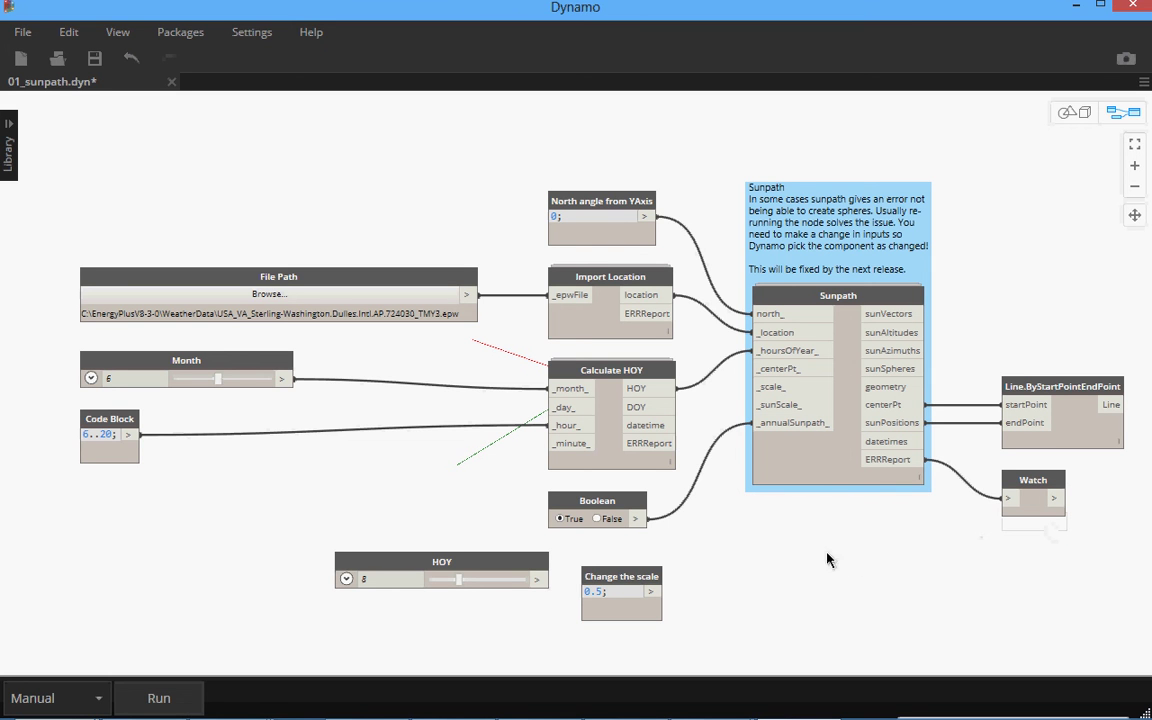
Run the graph and switch to the 3D background preview of the sunpath dome
{"action": "left_click", "coordinate": [170, 697]}
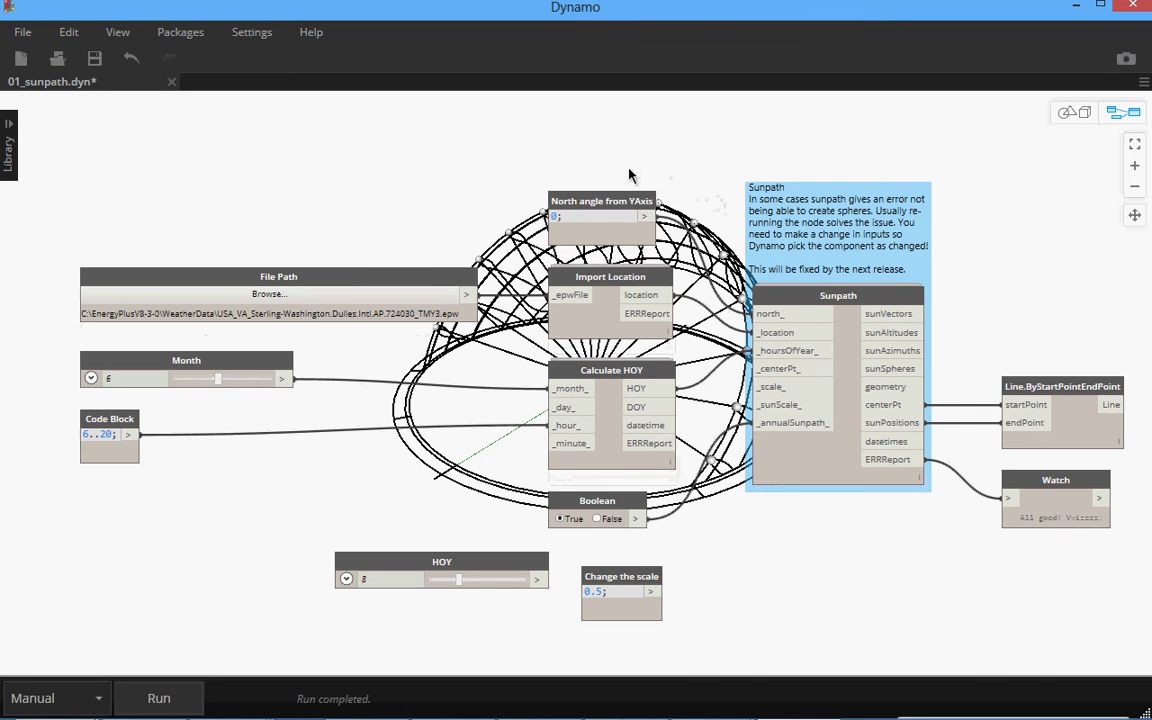
{"action": "key", "text": "ctrl+b"}
Orbit and zoom the sunpath dome to view it from the side and nearly top-down
{"action": "right_click_drag", "start_coordinate": [520, 270], "coordinate": [640, 267]}
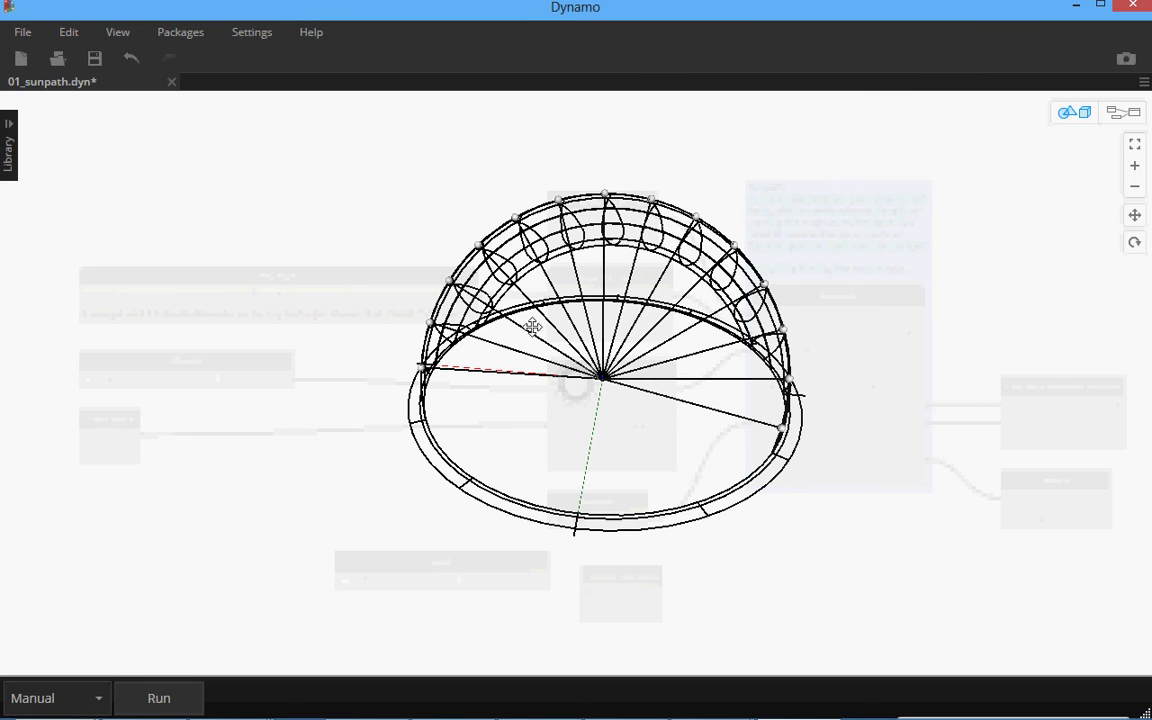
{"action": "right_click_drag", "start_coordinate": [533, 327], "coordinate": [553, 330]}
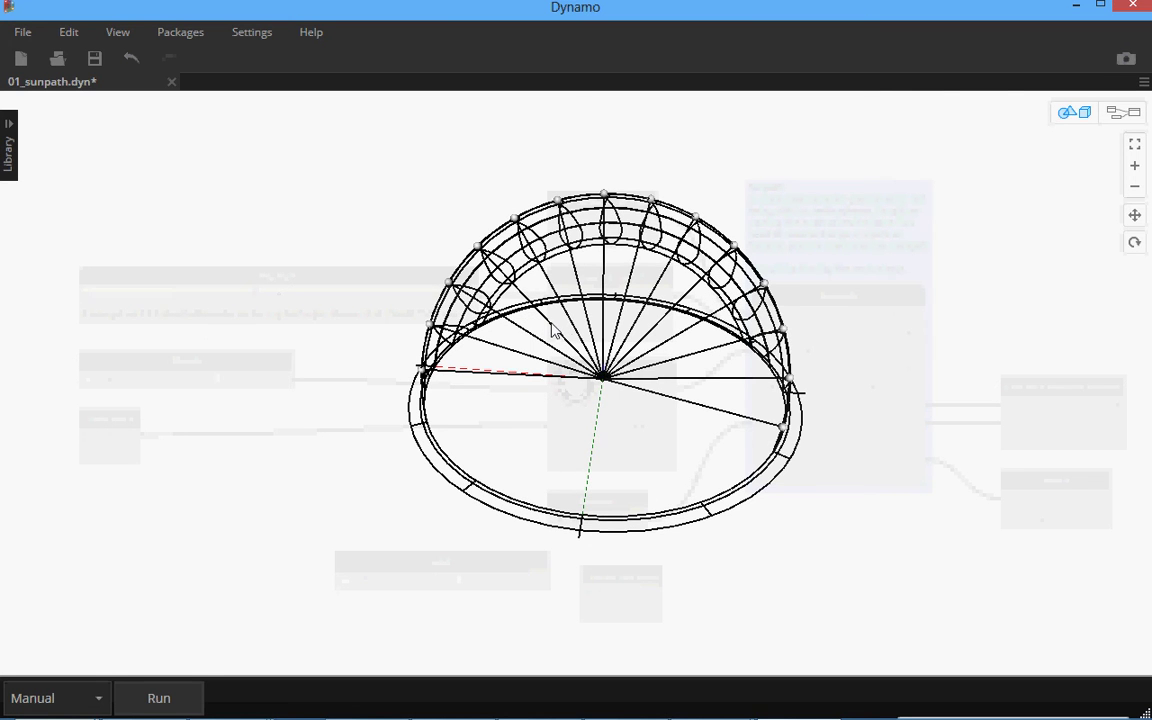
{"action": "key", "text": "ctrl+b"}
{"action": "left_click", "coordinate": [1067, 112]}
{"action": "right_click_drag", "start_coordinate": [532, 297], "coordinate": [592, 320]}
{"action": "scroll", "coordinate": [592, 320], "scroll_direction": "up", "scroll_amount": 5}
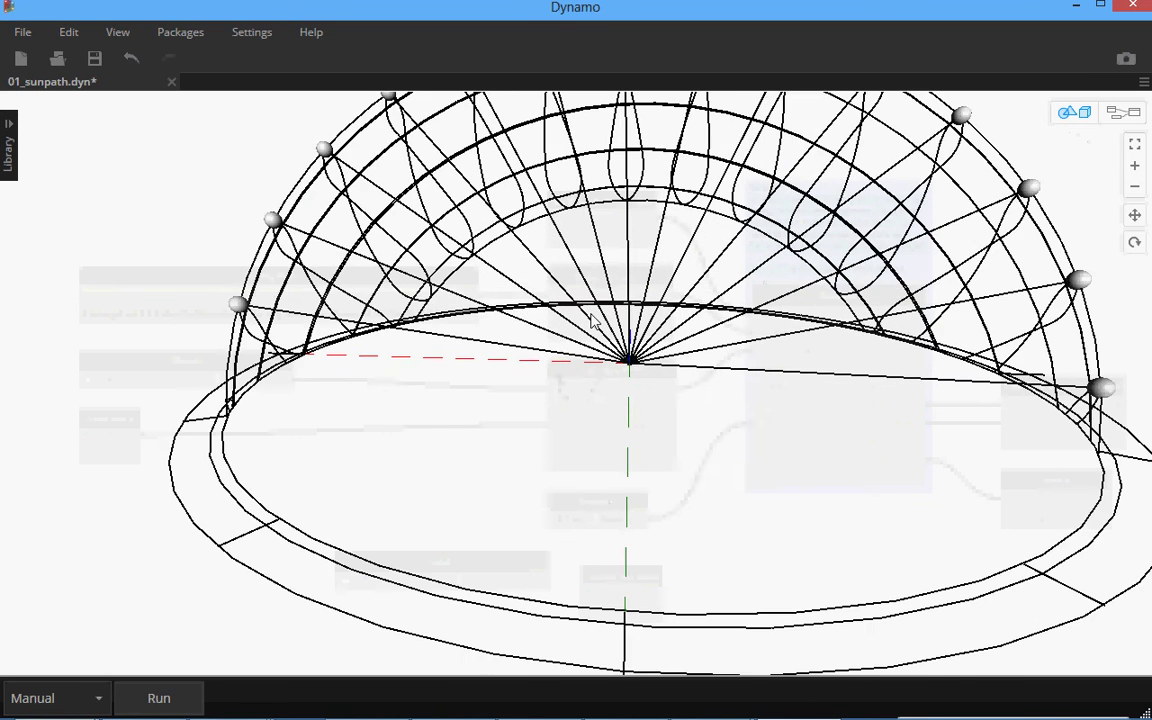
{"action": "scroll", "coordinate": [592, 320], "scroll_direction": "down", "scroll_amount": 5}
{"action": "right_click_drag", "start_coordinate": [516, 309], "coordinate": [622, 381]}
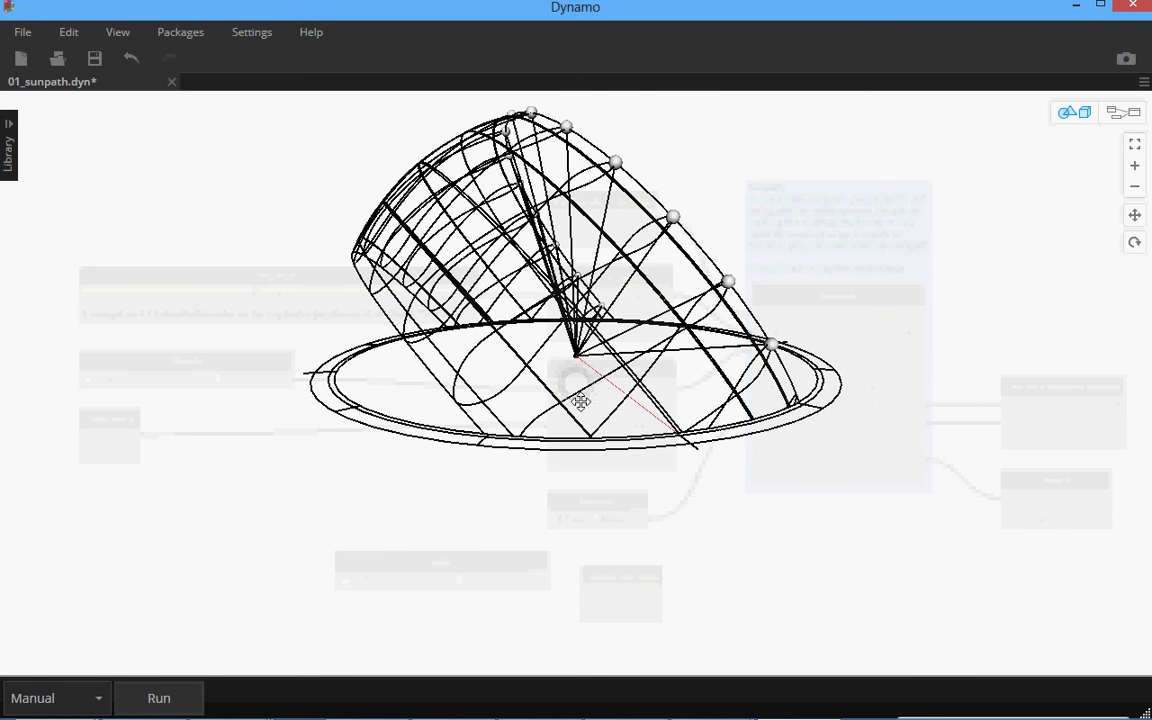
{"action": "mouse_move", "coordinate": [580, 401]}
{"action": "right_mouse_down"}
{"action": "mouse_move", "coordinate": [560, 385]}
{"action": "mouse_move", "coordinate": [563, 404]}
{"action": "right_mouse_up"}
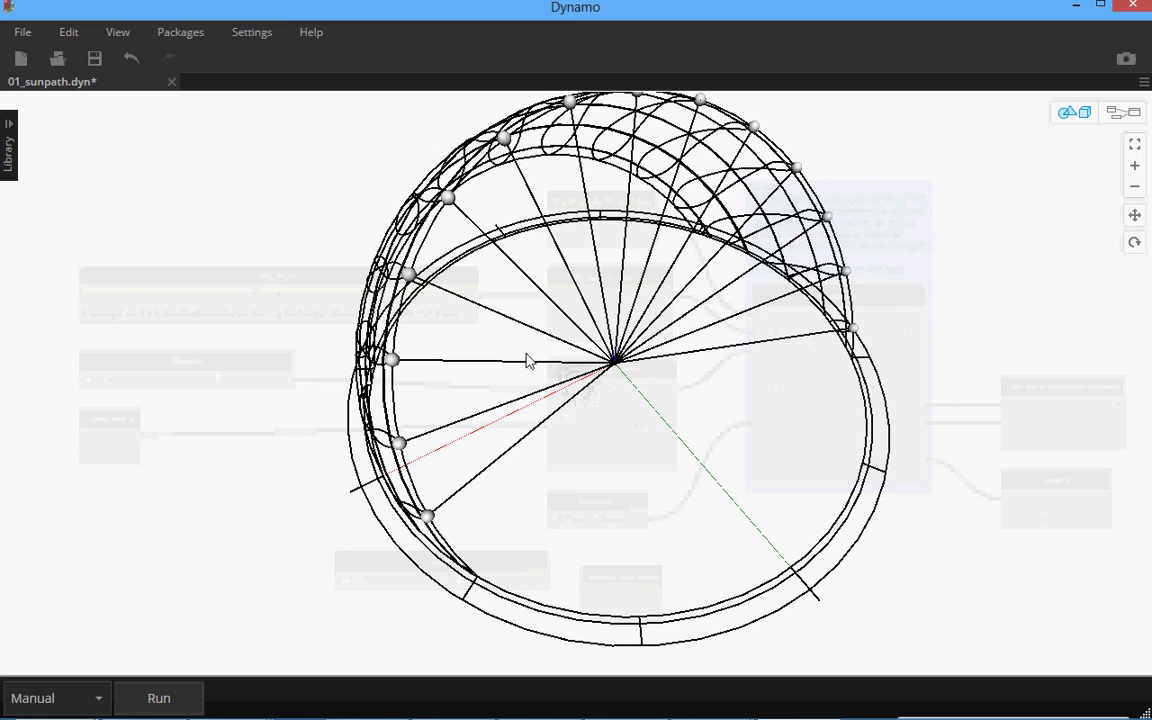
Back in the graph, move Line.ByStartPointEndPoint and the Watch node so 'All good! Vvizzzz.' shows
{"action": "left_click", "coordinate": [1127, 113]}
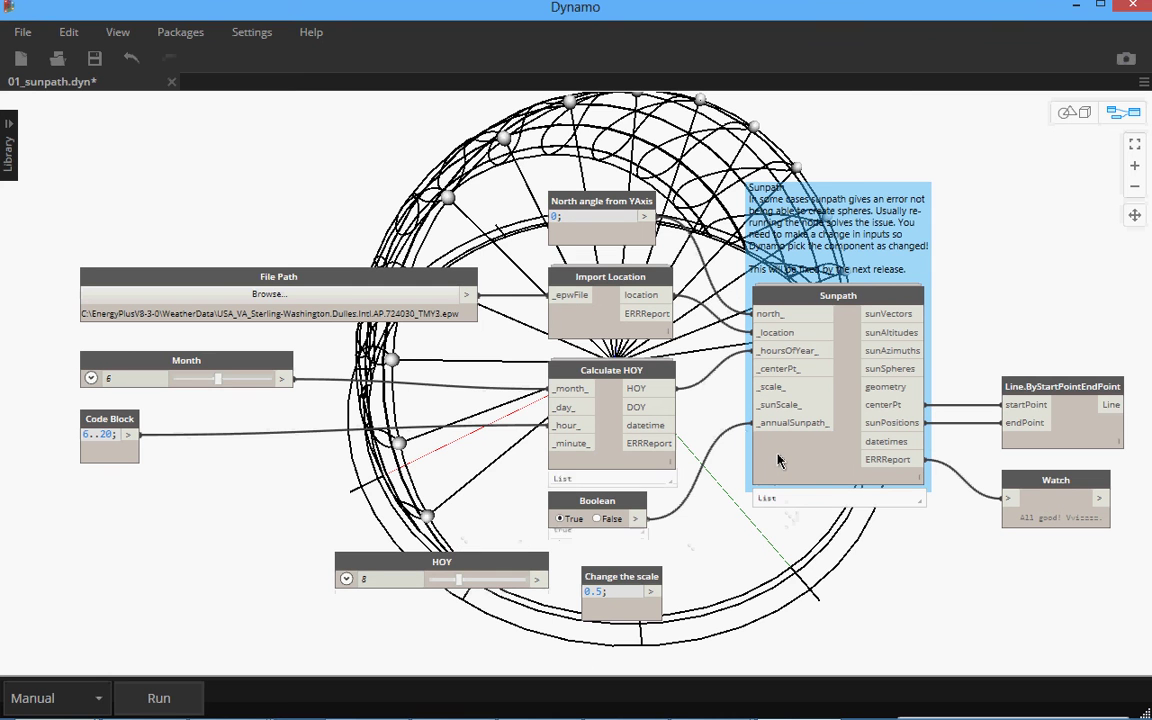
{"action": "mouse_move", "coordinate": [779, 461]}
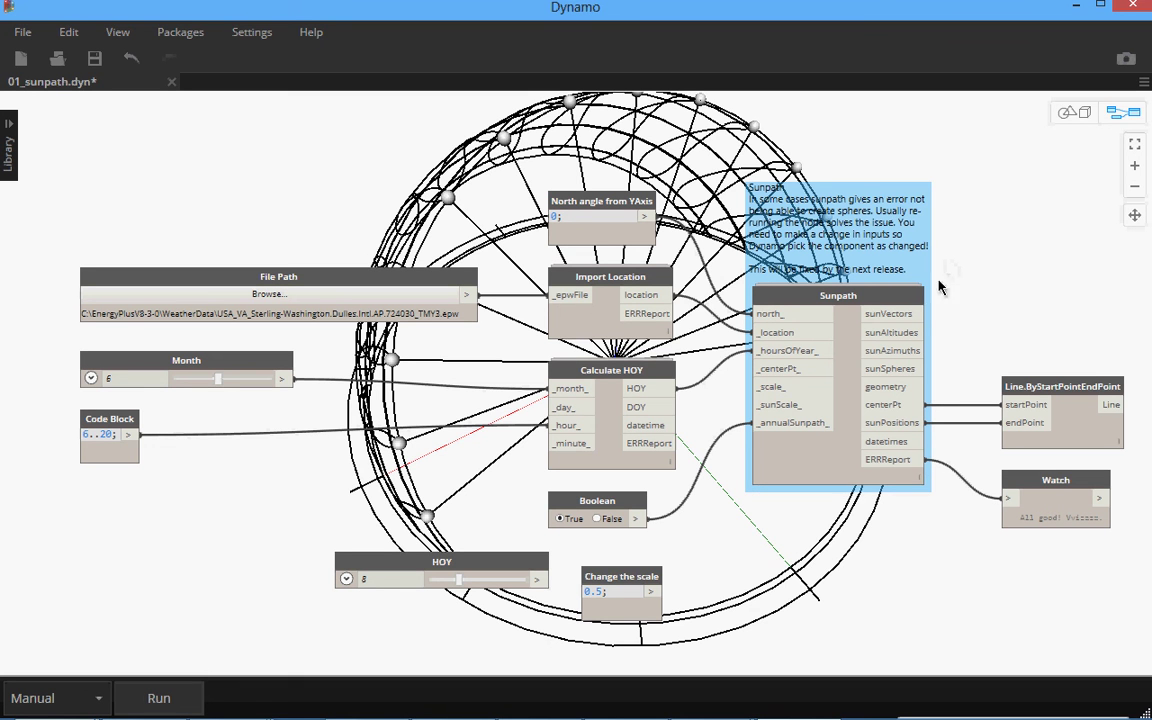
{"action": "mouse_move", "coordinate": [908, 326]}
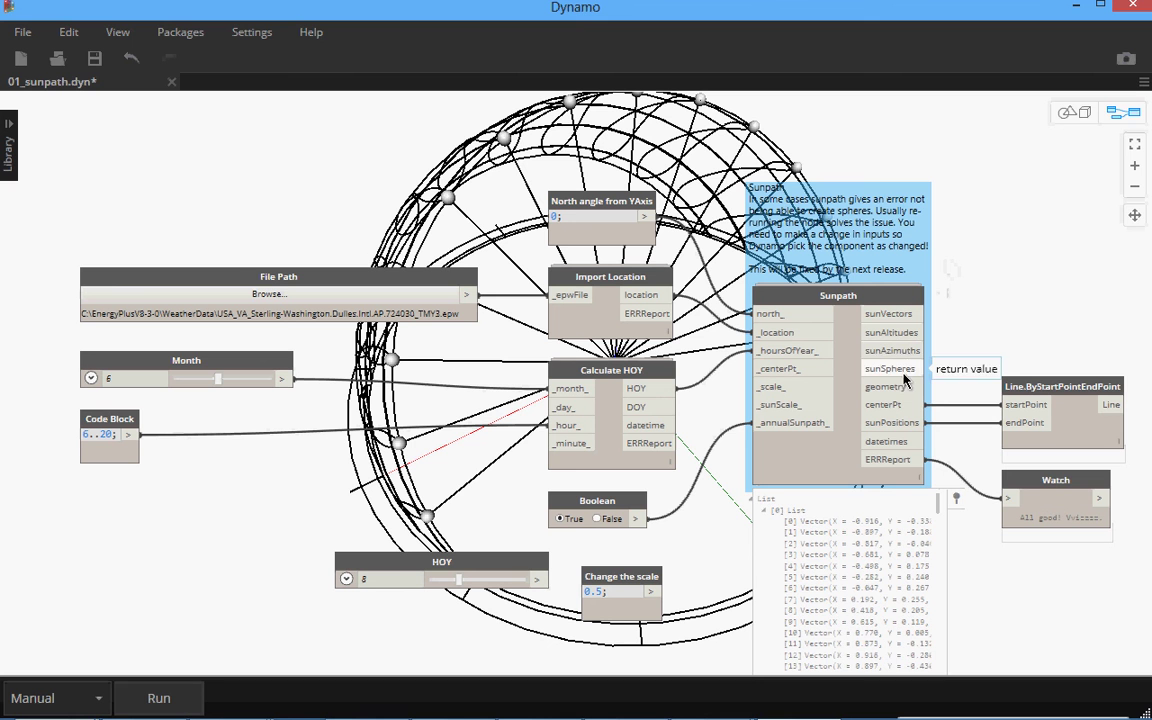
{"action": "left_click", "coordinate": [1078, 412]}
{"action": "left_click_drag", "start_coordinate": [1078, 412], "coordinate": [1048, 406]}
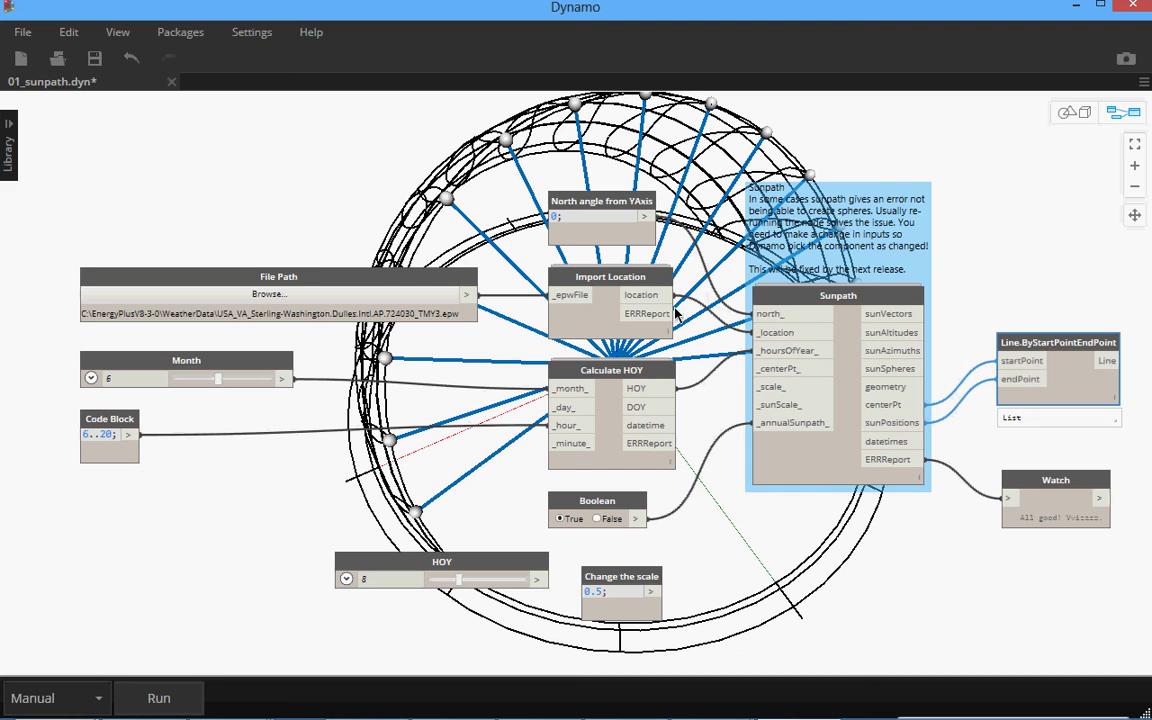
{"action": "left_click", "coordinate": [985, 264]}
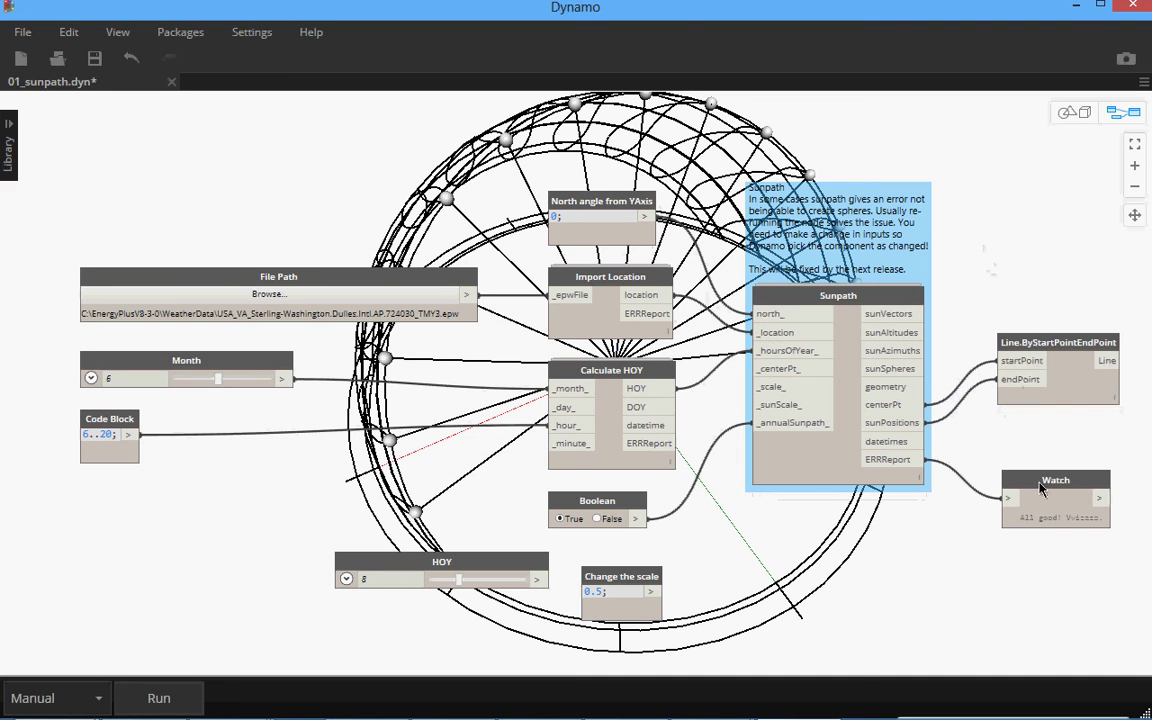
{"action": "left_click_drag", "start_coordinate": [1044, 484], "coordinate": [1022, 450]}
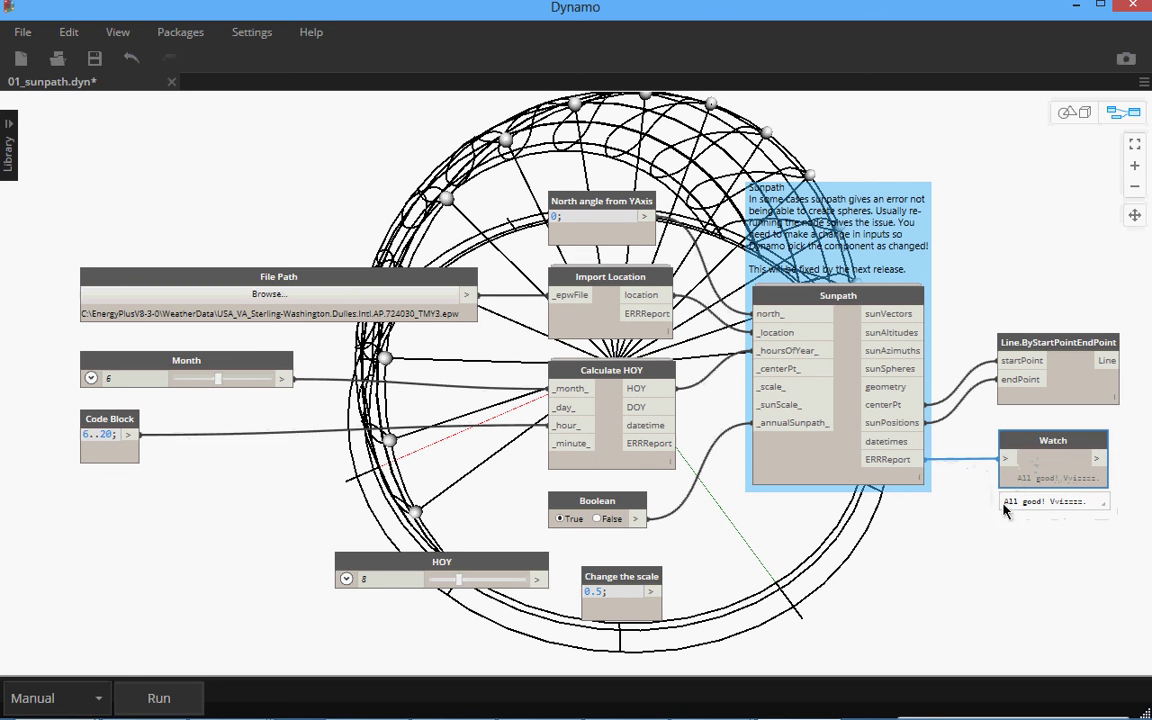
{"action": "left_click", "coordinate": [987, 555]}
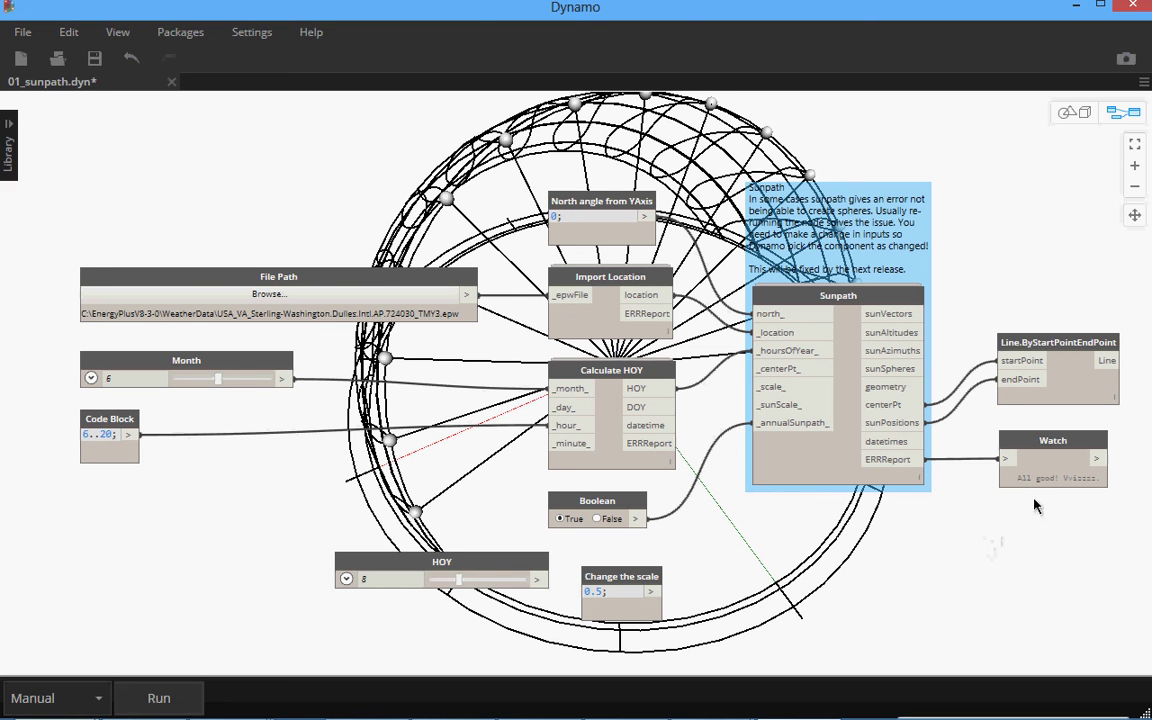
Enter 12 in the Month slider's value box and rerun the sunpath graph
{"action": "mouse_move", "coordinate": [1006, 473]}
{"action": "double_click", "coordinate": [165, 376]}
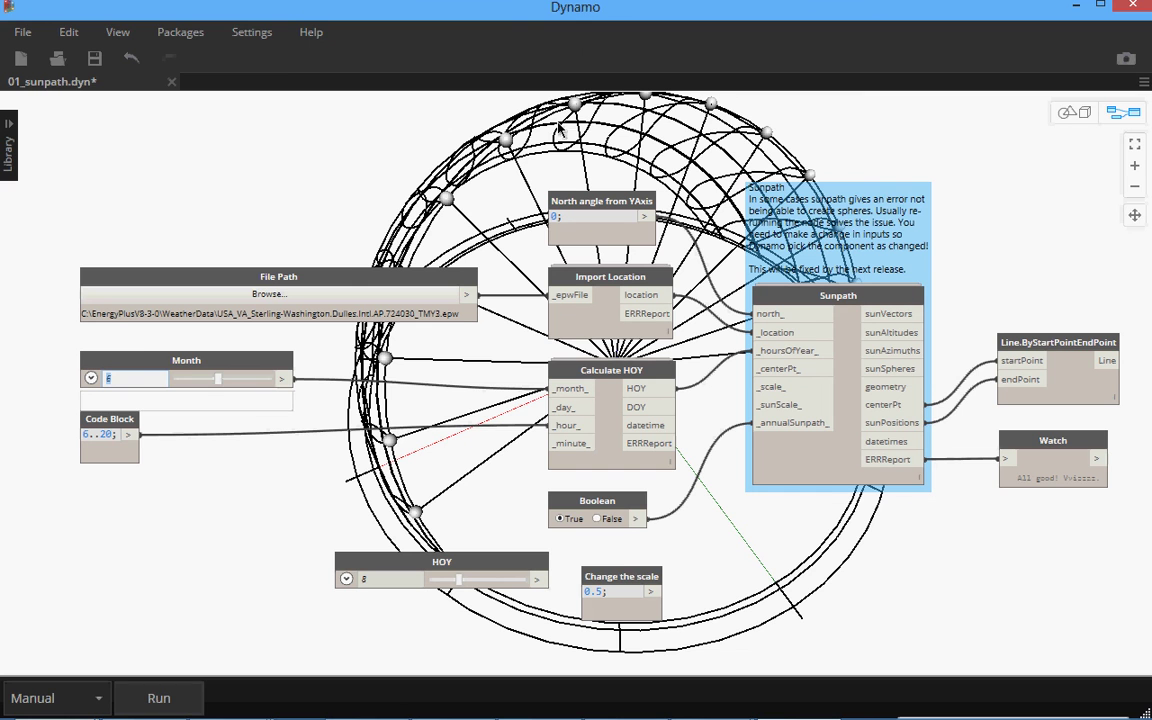
{"action": "mouse_move", "coordinate": [390, 318]}
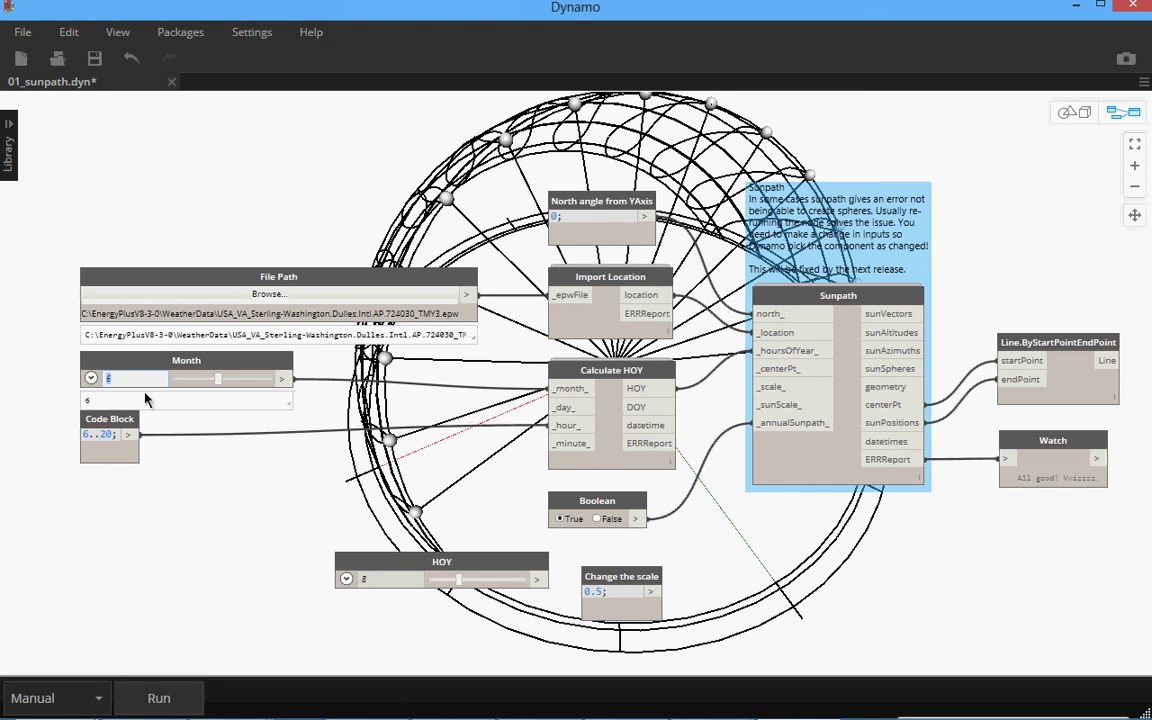
{"action": "type", "text": "12"}
{"action": "key", "text": "Return"}
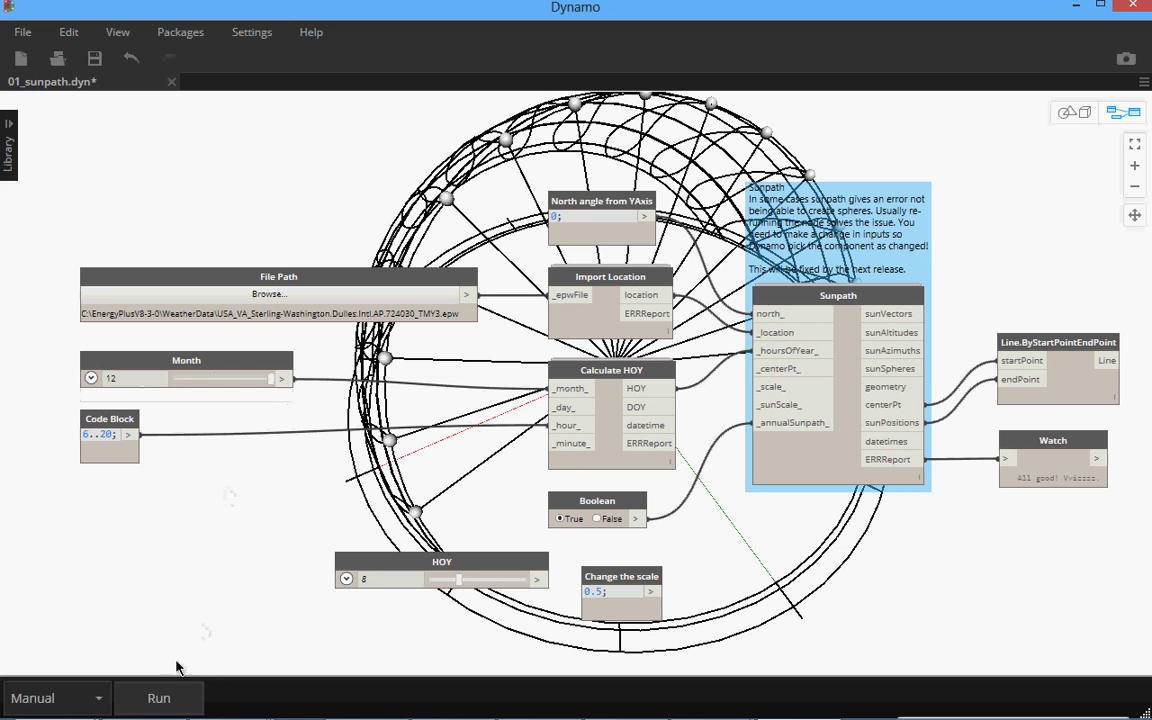
{"action": "left_click", "coordinate": [177, 697]}
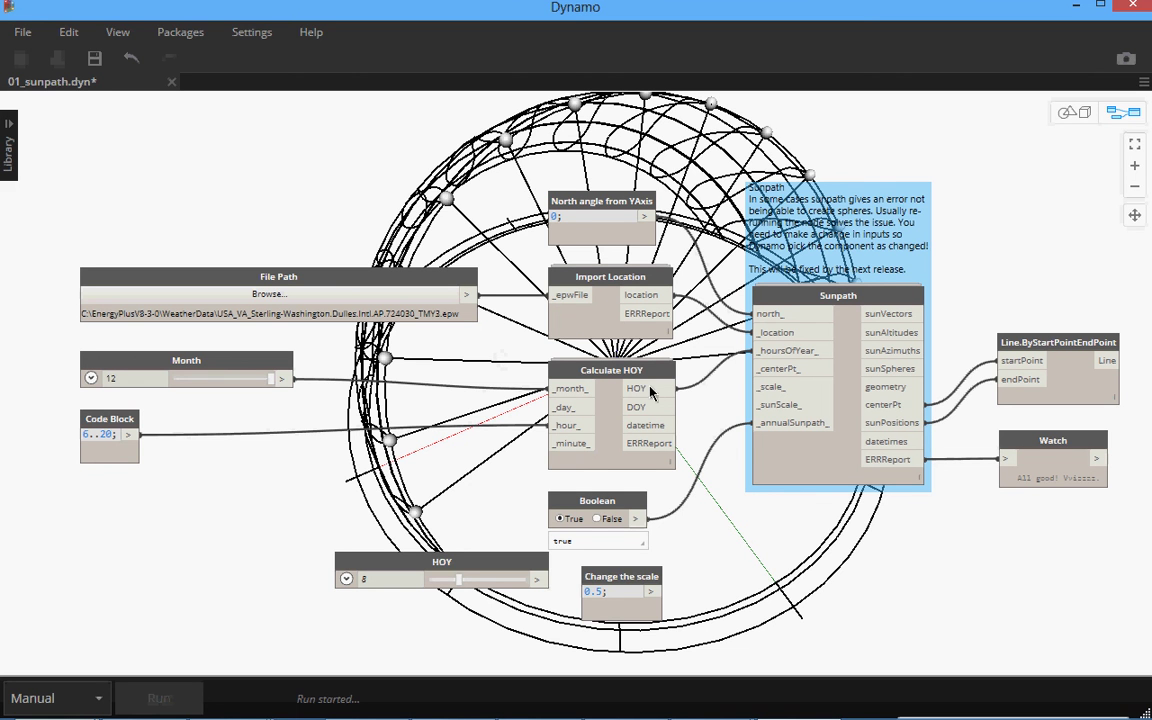
Let the December sunpath run finish in Dynamo
{"action": "mouse_move", "coordinate": [650, 392]}
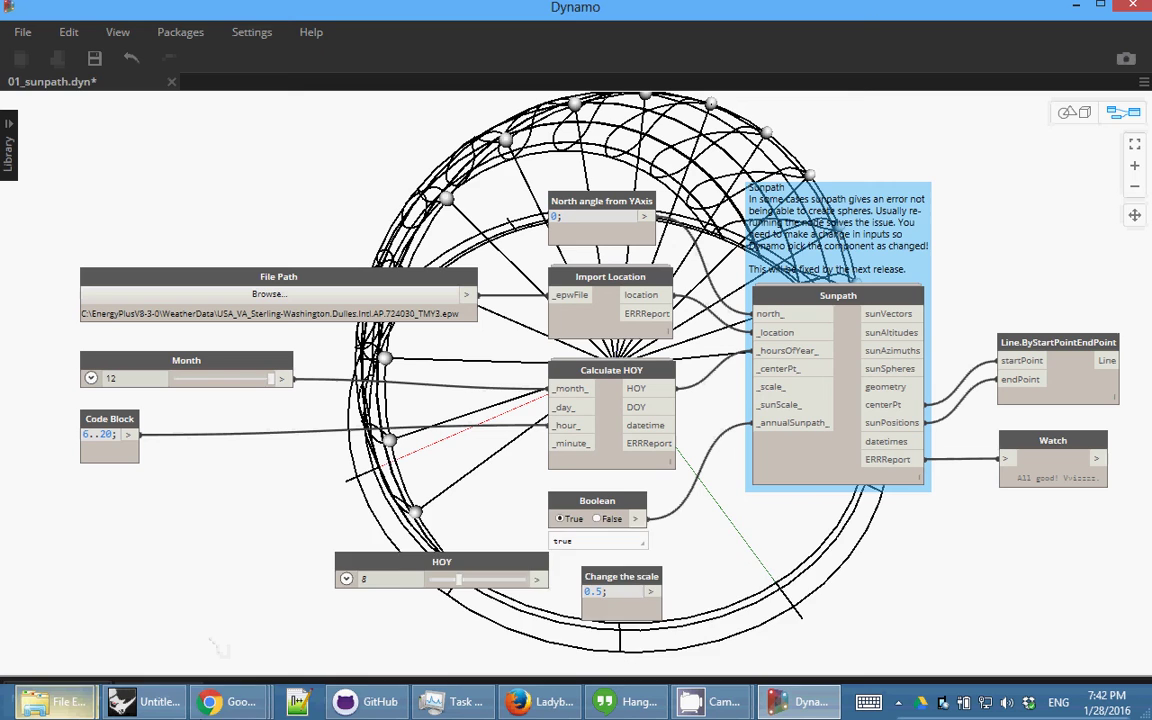
Restore the Grasshopper window and shift Rhino and Grasshopper aside so Dynamo's graph shows behind
{"action": "left_click", "coordinate": [150, 701]}
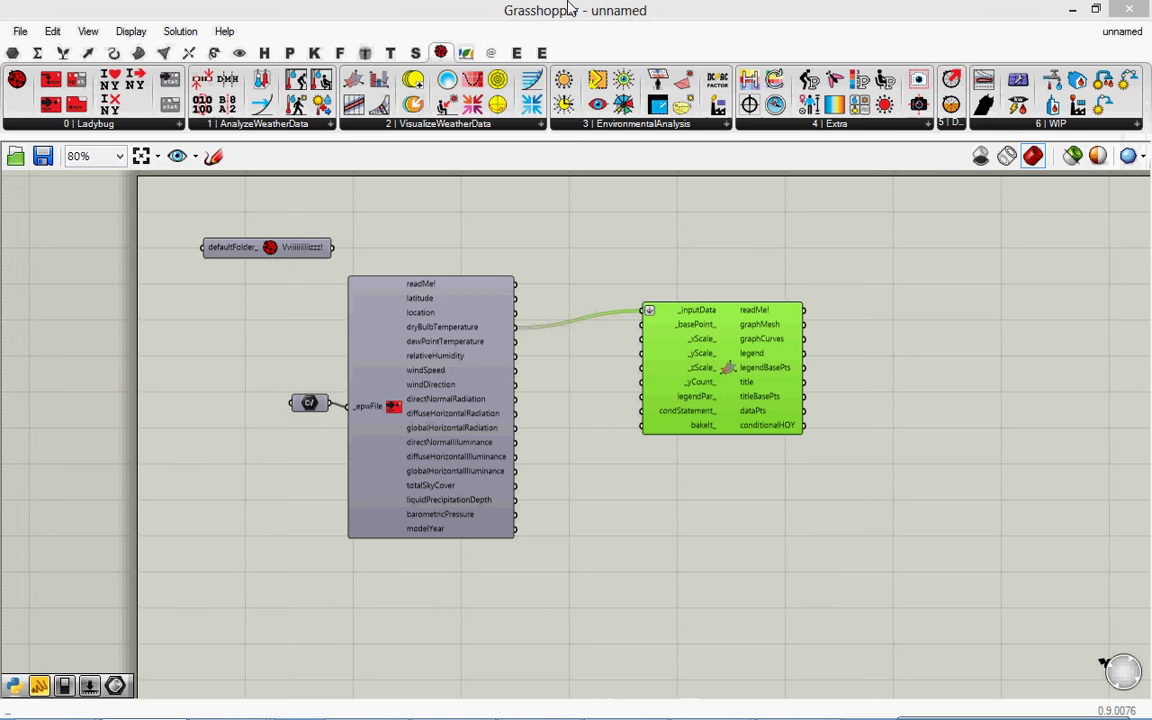
{"action": "double_click", "coordinate": [578, 12]}
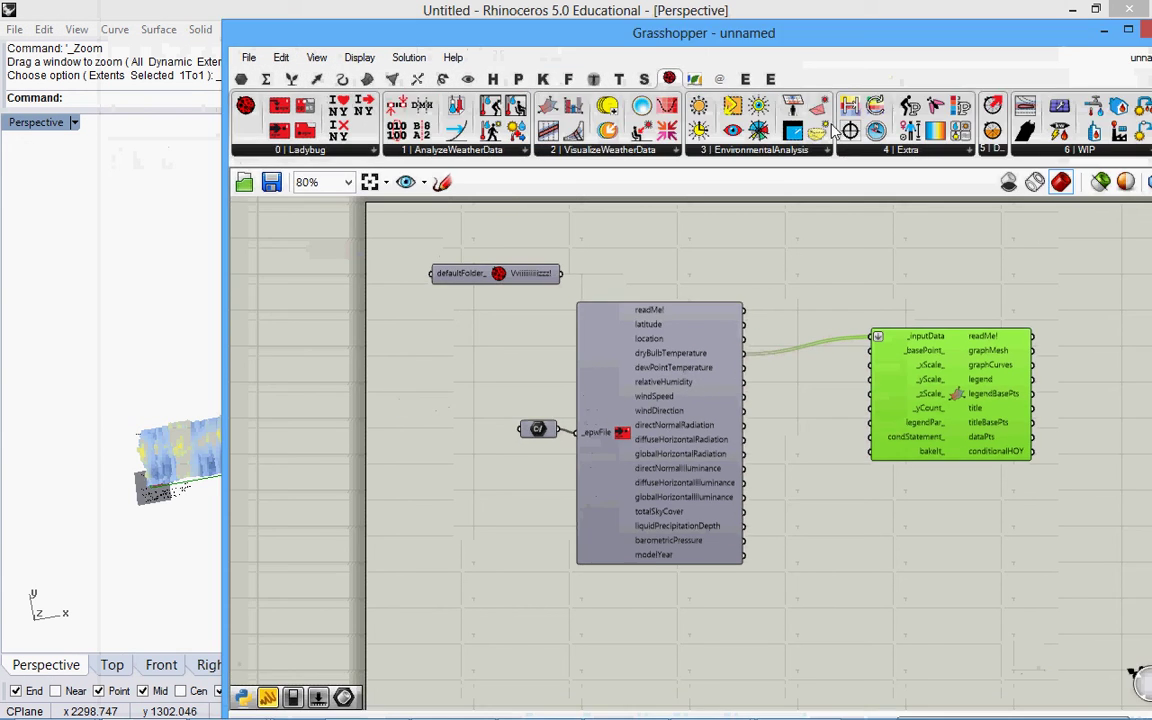
{"action": "left_click_drag", "start_coordinate": [700, 33], "coordinate": [662, 190]}
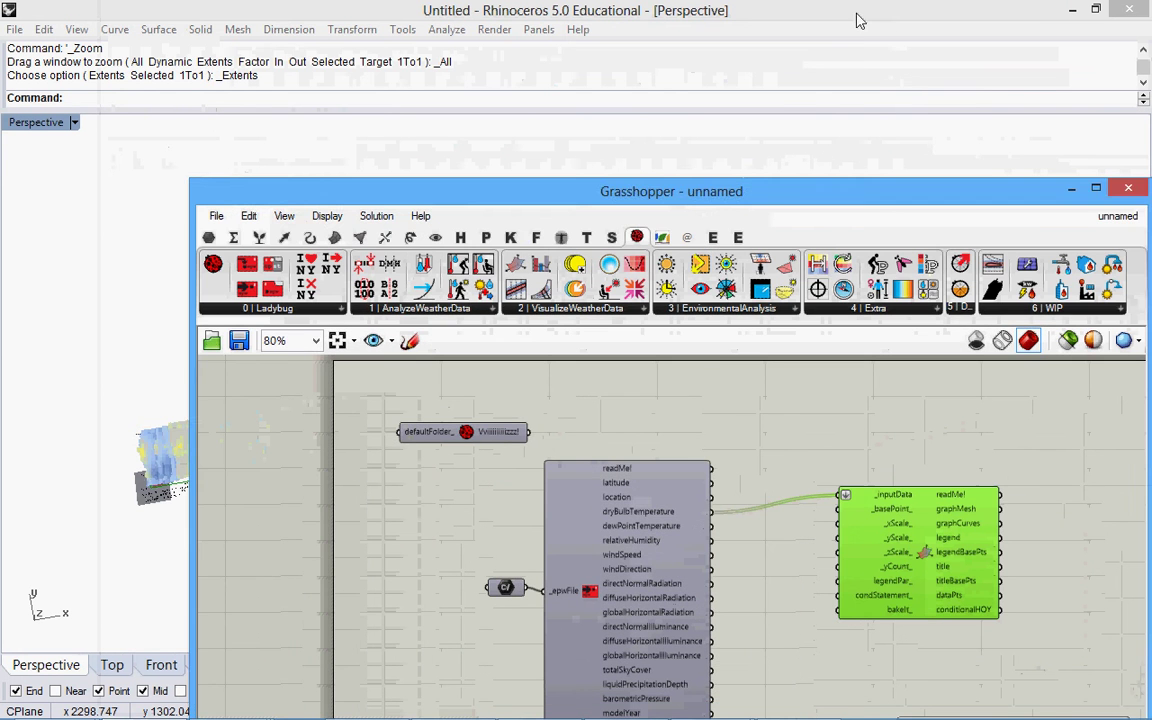
{"action": "left_click_drag", "start_coordinate": [858, 20], "coordinate": [1150, 260]}
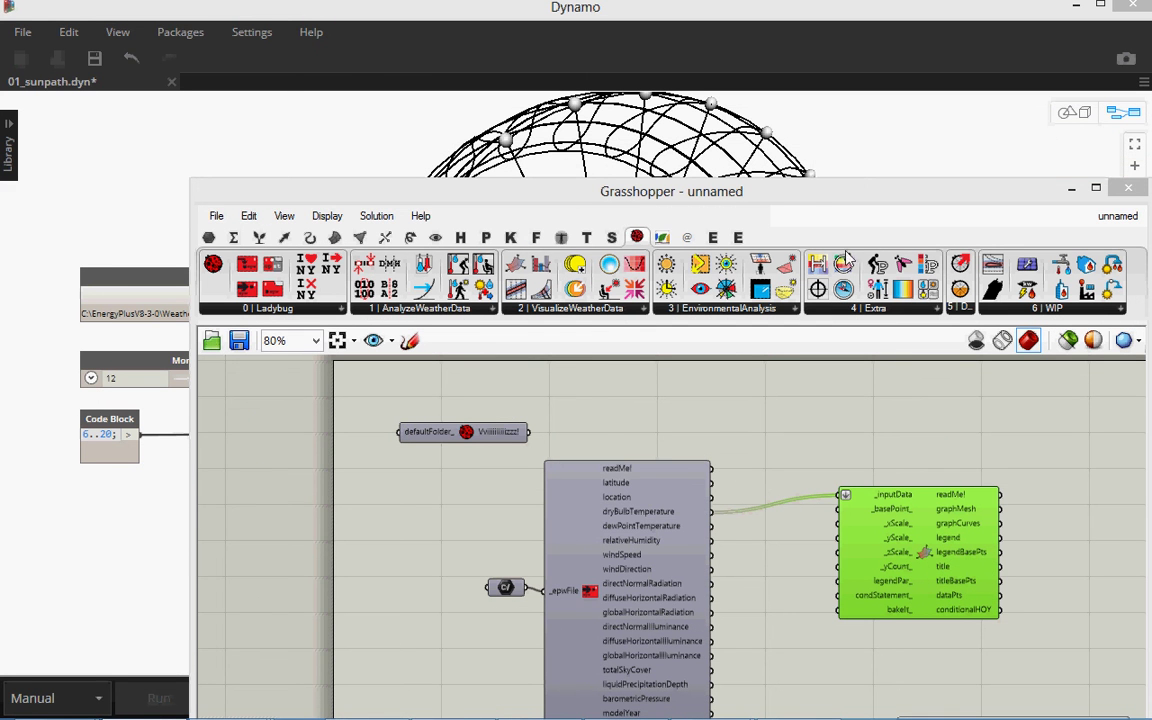
{"action": "mouse_move", "coordinate": [595, 183]}
{"action": "left_mouse_down"}
{"action": "mouse_move", "coordinate": [633, 182]}
{"action": "mouse_move", "coordinate": [851, 110]}
{"action": "mouse_move", "coordinate": [580, 168]}
{"action": "left_mouse_up"}
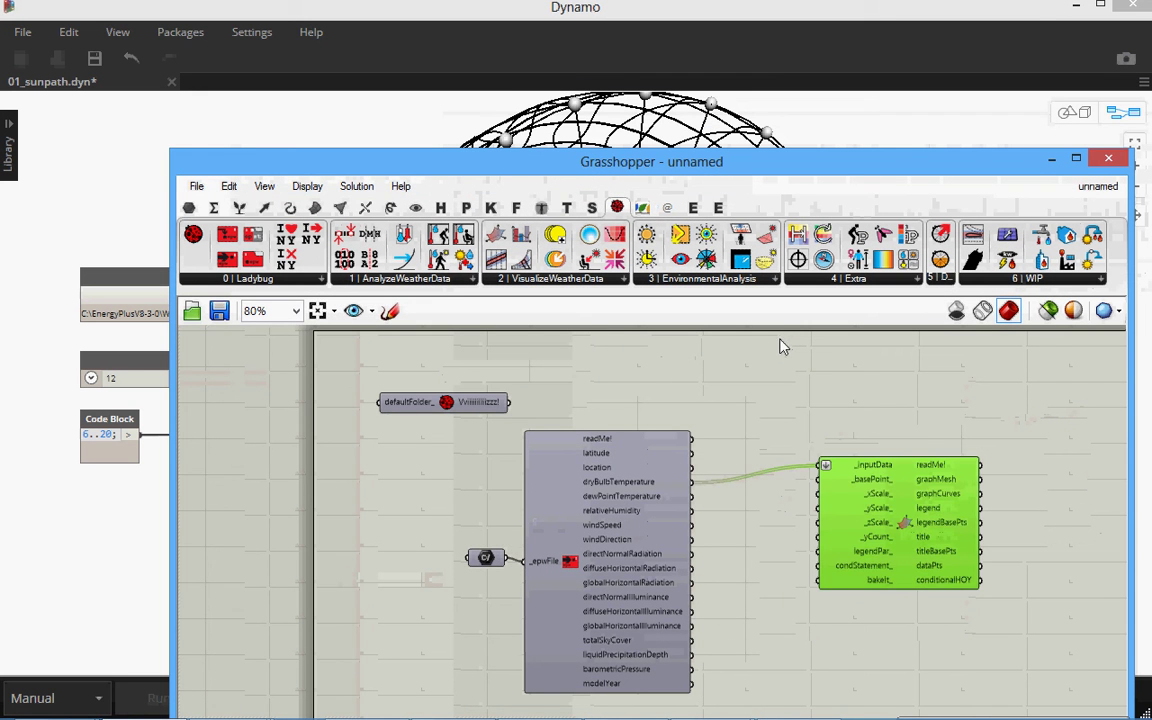
{"action": "left_click", "coordinate": [680, 338]}
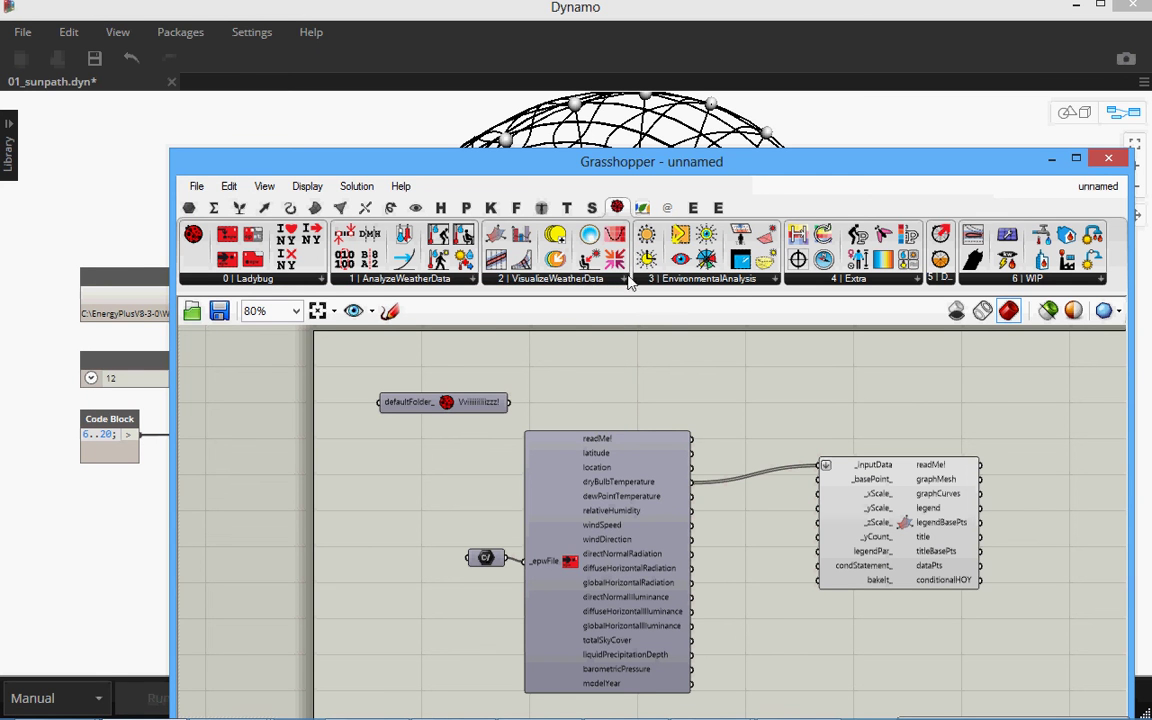
Place a Ladybug_SunPath component from 2 | VisualizeWeatherData on the canvas
{"action": "left_click", "coordinate": [556, 277]}
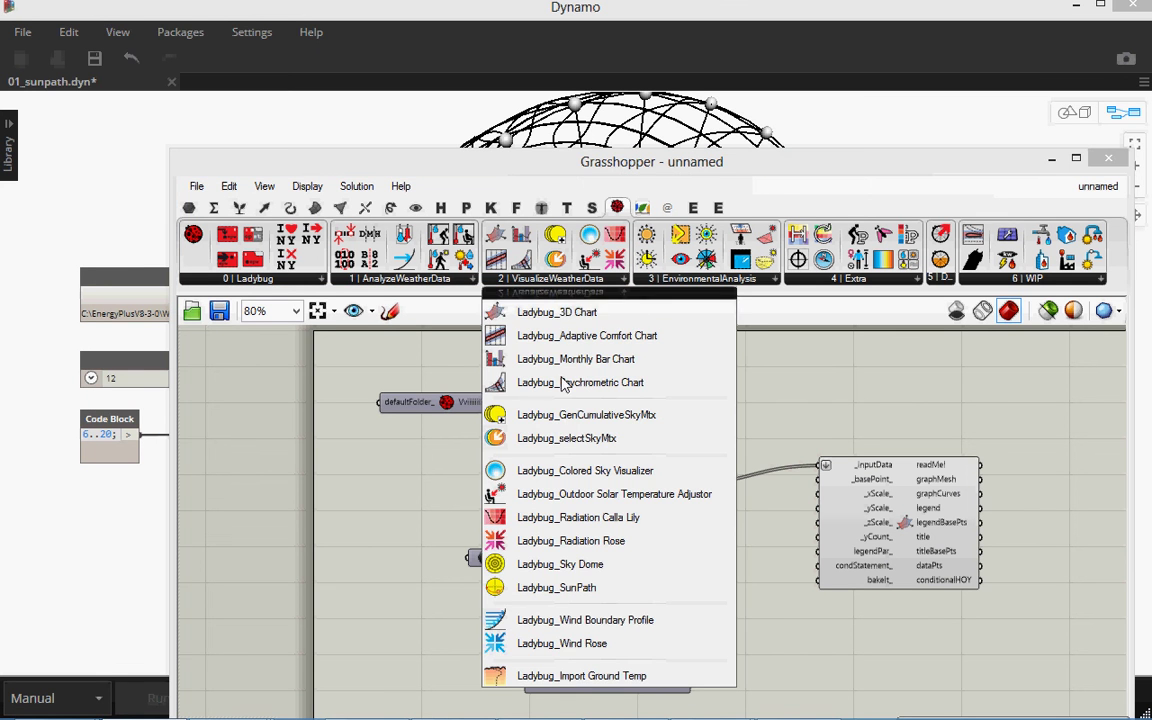
{"action": "left_click", "coordinate": [575, 589]}
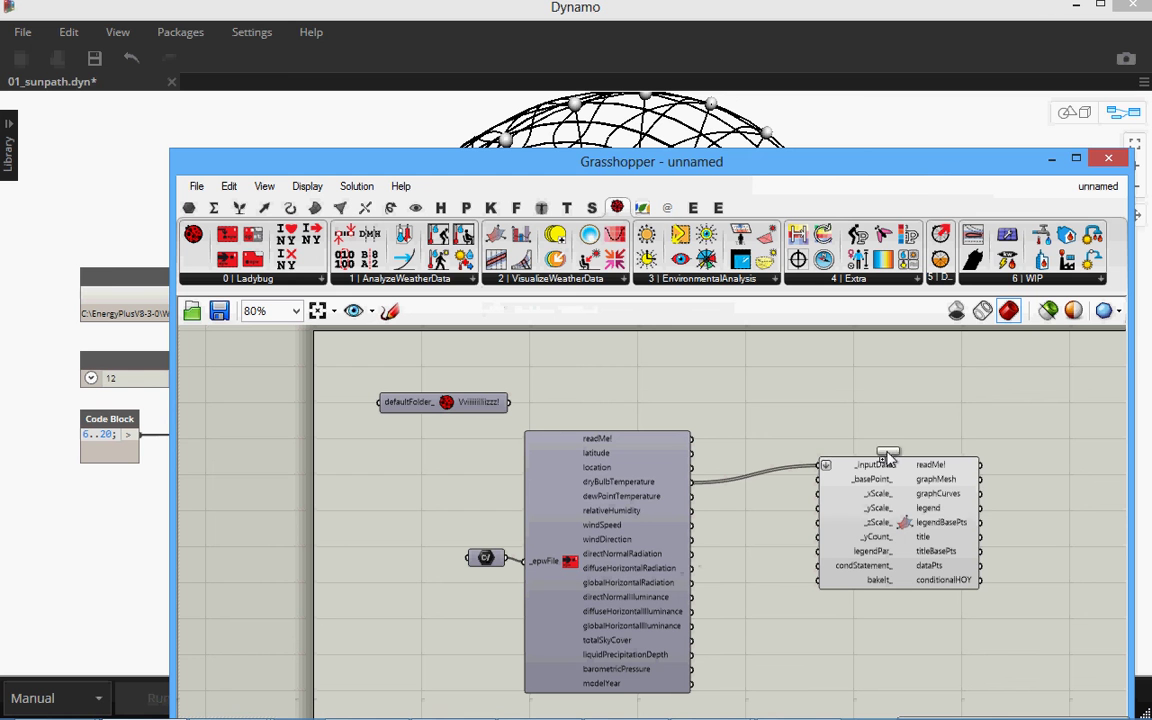
{"action": "left_click", "coordinate": [986, 390]}
{"action": "left_click_drag", "start_coordinate": [986, 390], "coordinate": [1028, 719]}
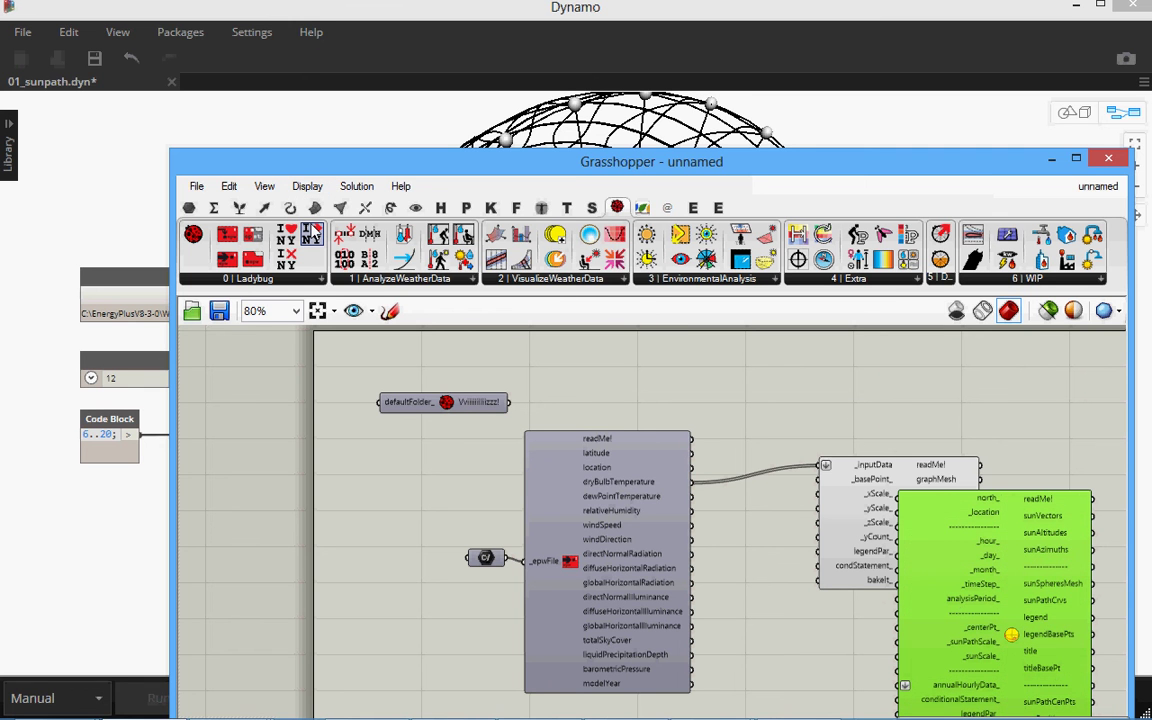
Add Import Location fed by the weather file, wire its location to SunPath's _location, and tidy the layout
{"action": "left_click_drag", "start_coordinate": [311, 234], "coordinate": [796, 399]}
{"action": "left_click_drag", "start_coordinate": [507, 558], "coordinate": [751, 399]}
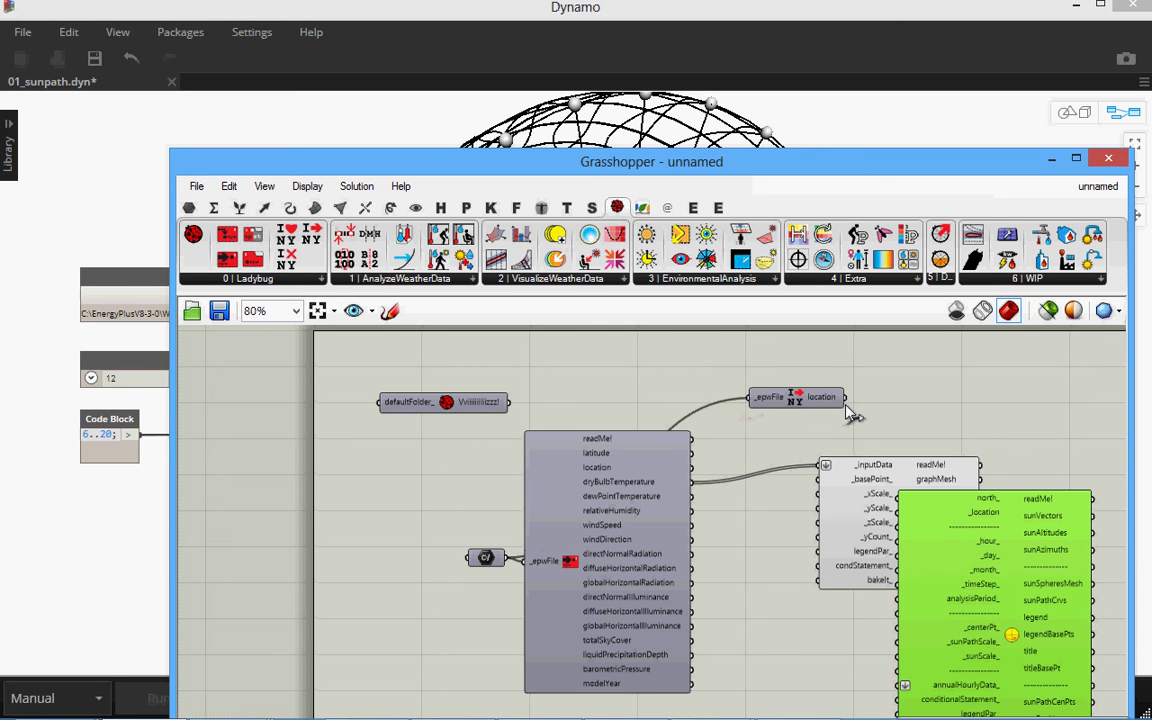
{"action": "left_click_drag", "start_coordinate": [846, 398], "coordinate": [893, 520]}
{"action": "left_click_drag", "start_coordinate": [1002, 526], "coordinate": [982, 376]}
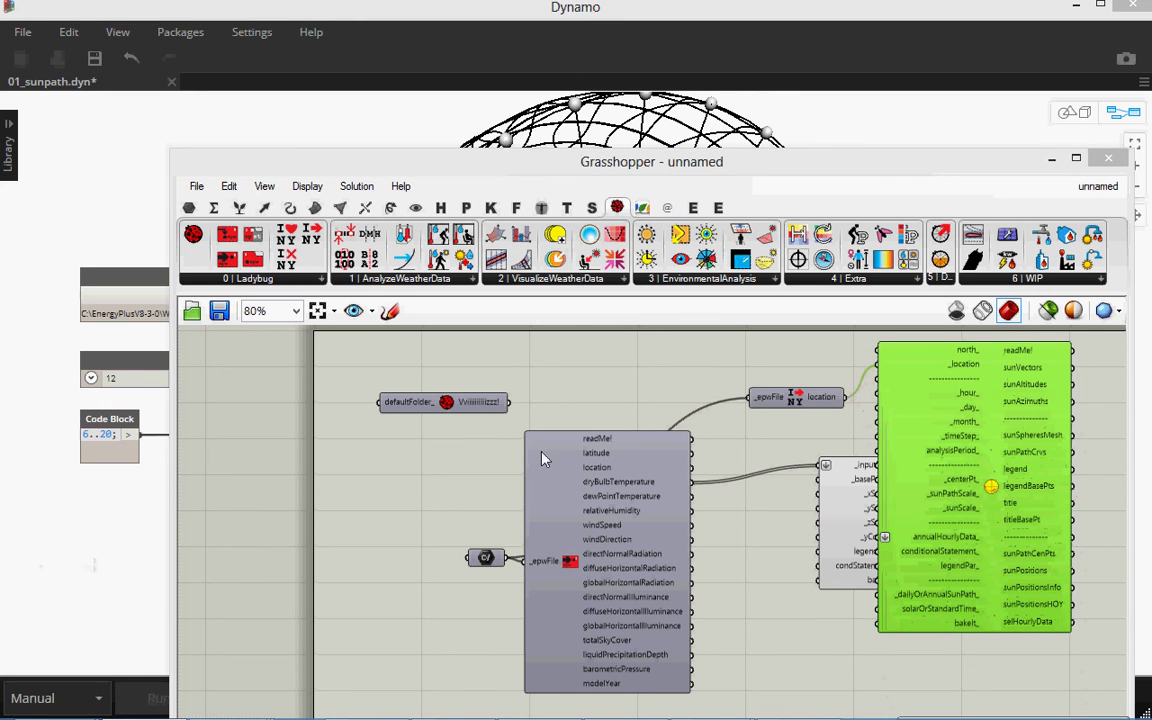
{"action": "left_click_drag", "start_coordinate": [845, 500], "coordinate": [760, 553]}
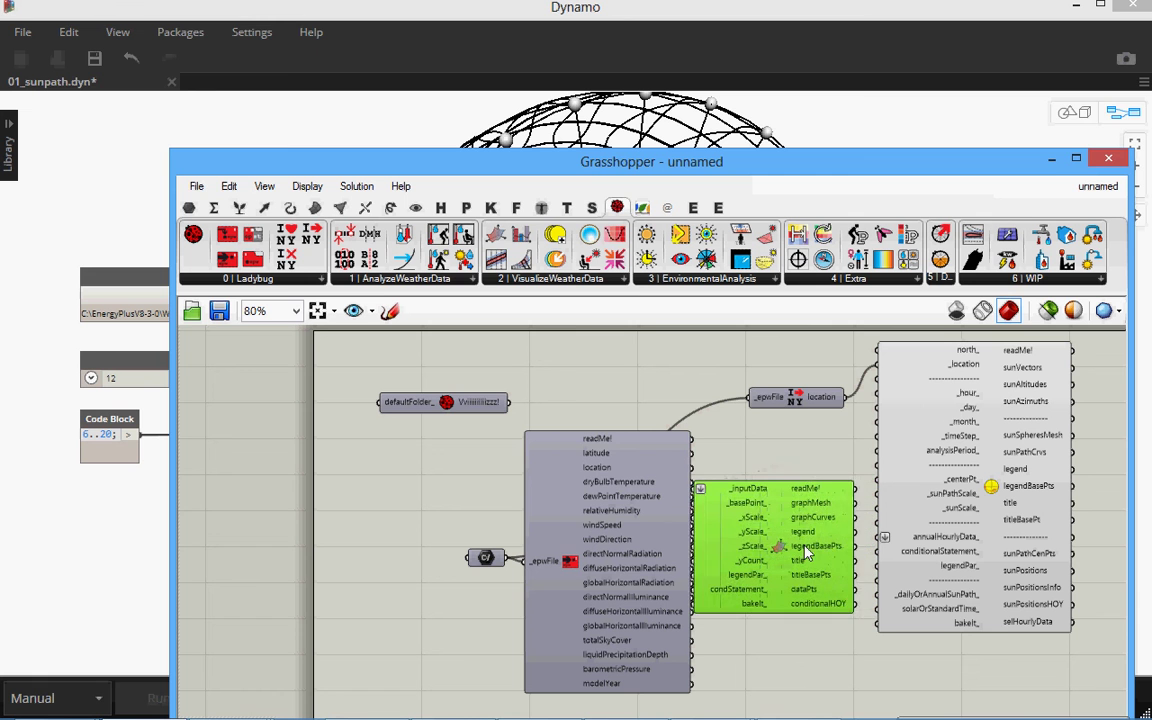
Toggle off the 3DChart component's preview and bring Rhino up full screen
{"action": "right_click", "coordinate": [770, 553]}
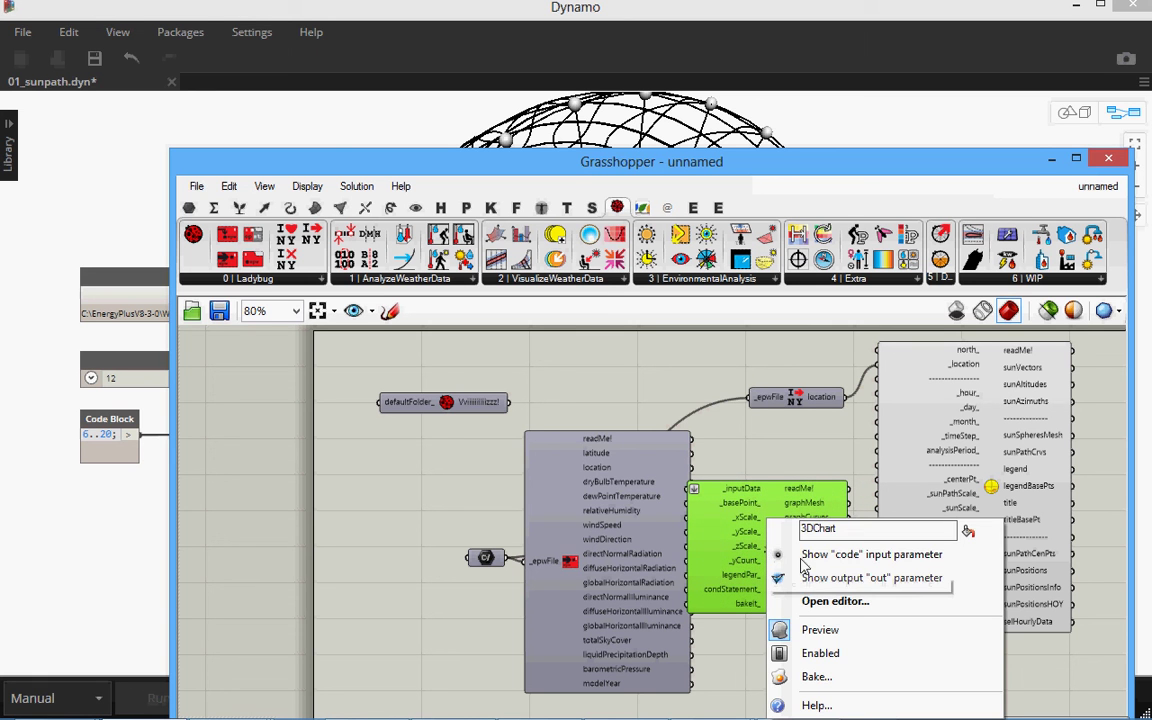
{"action": "left_click", "coordinate": [816, 630]}
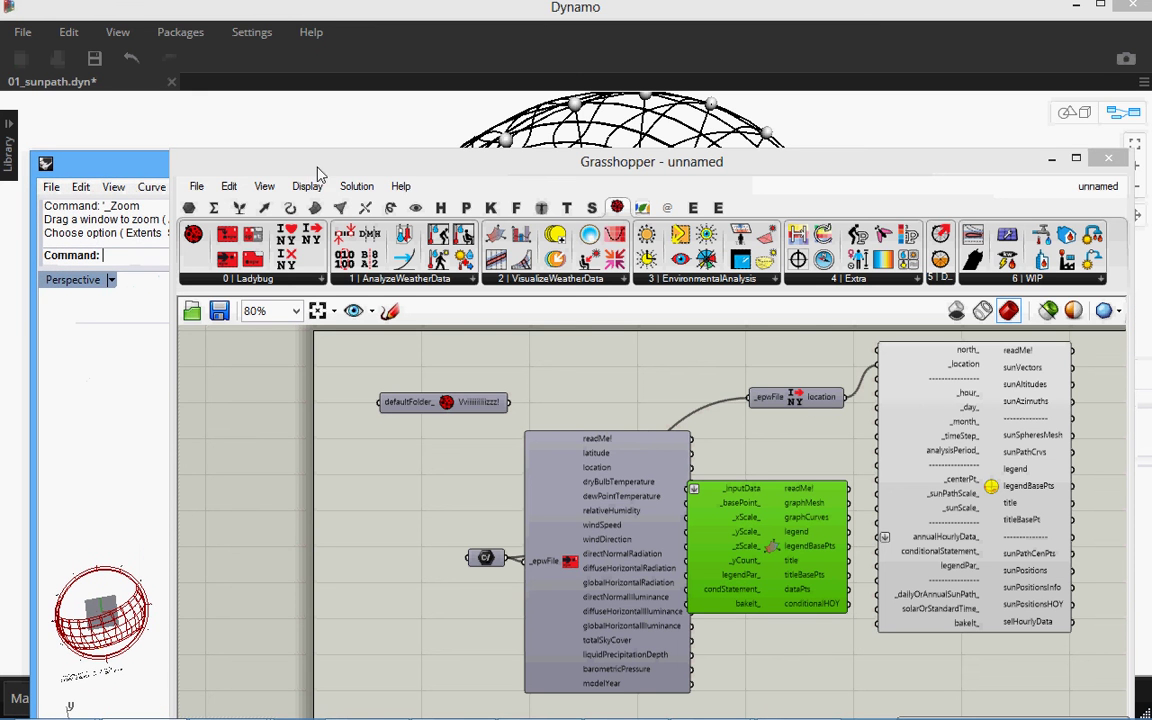
{"action": "left_click", "coordinate": [1051, 159]}
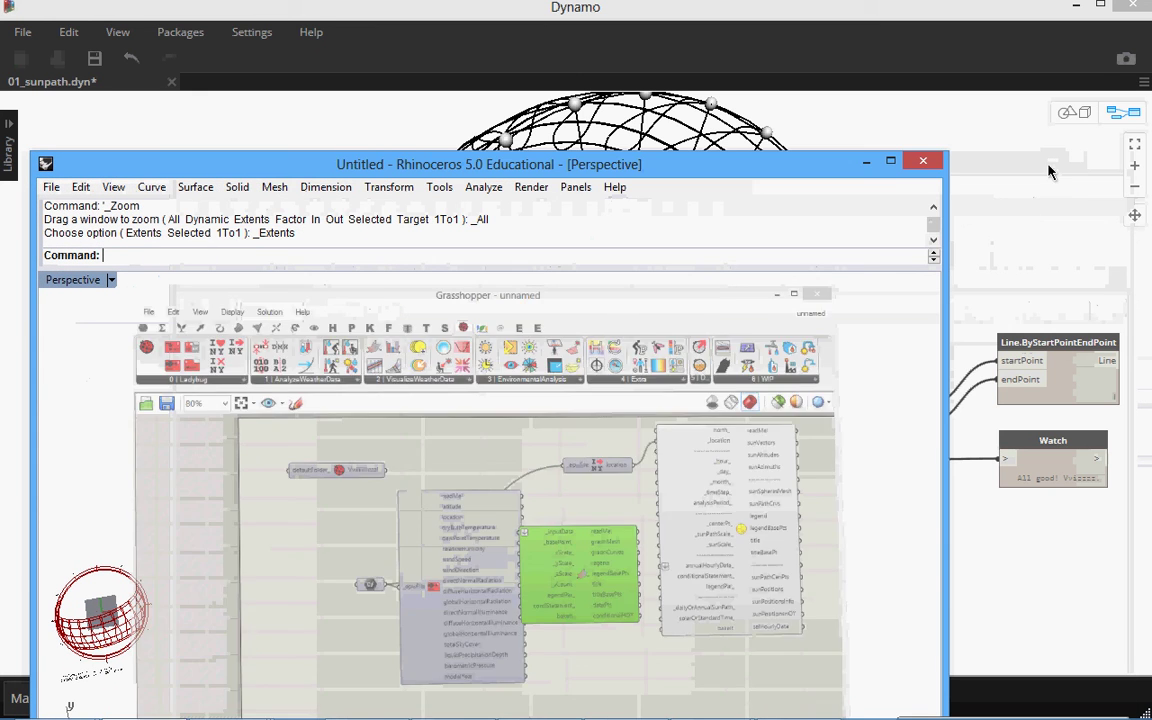
{"action": "left_click", "coordinate": [889, 162]}
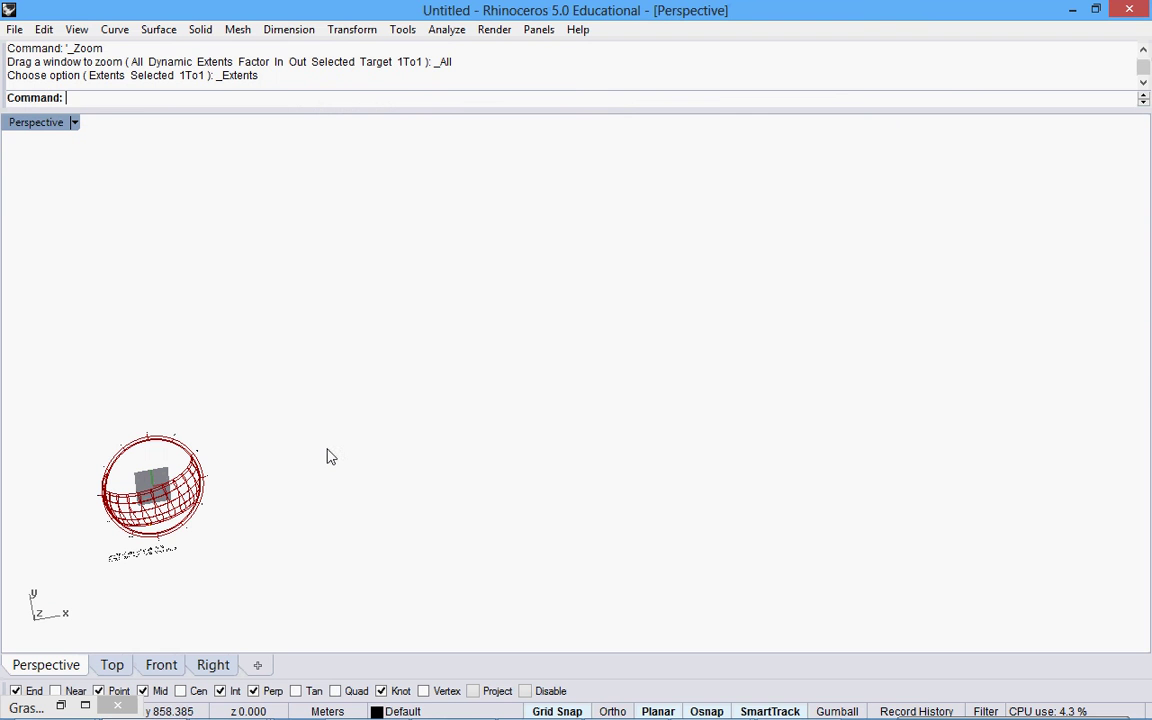
Zoom extents with ZEA and orbit the Perspective view to inspect the dome from below
{"action": "type", "text": "ZEA"}
{"action": "key", "text": "Return"}
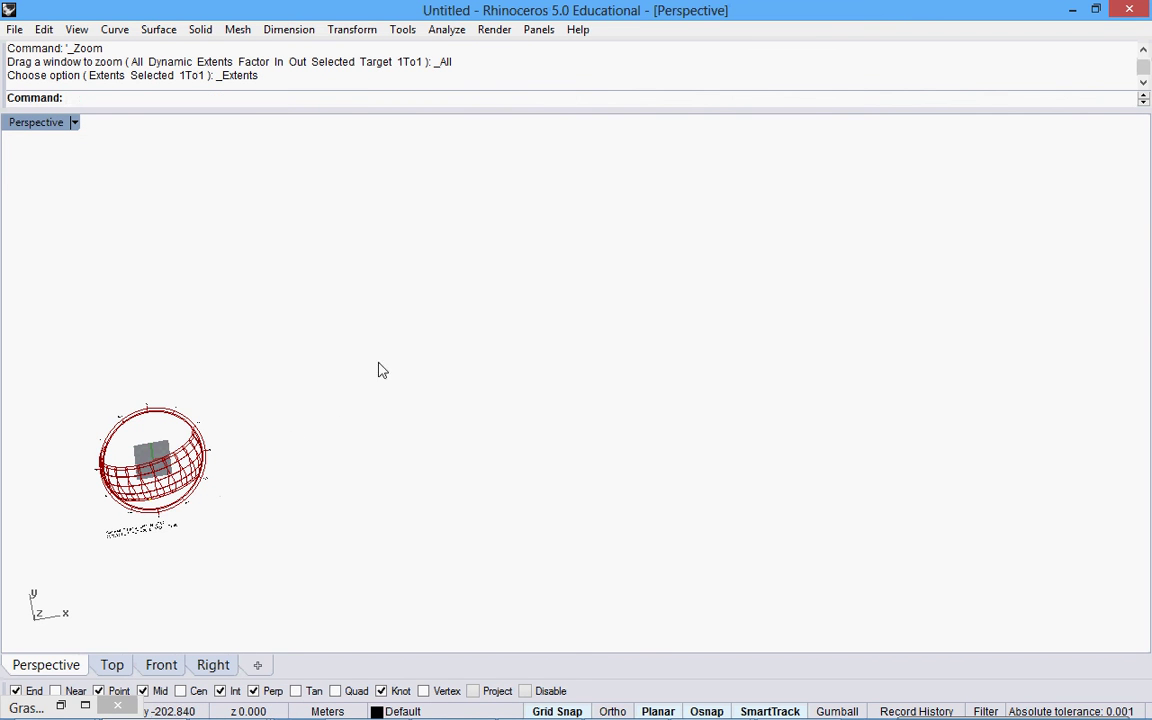
{"action": "scroll", "coordinate": [116, 510], "scroll_direction": "up", "scroll_amount": 5}
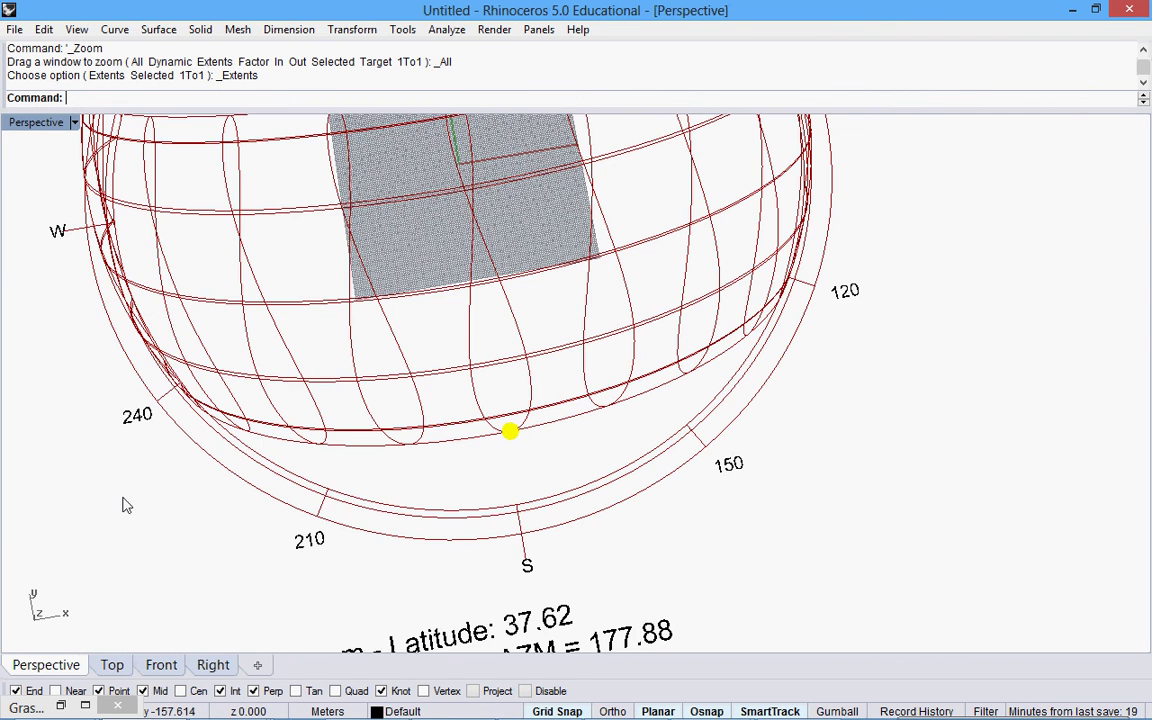
{"action": "scroll", "coordinate": [396, 427], "scroll_direction": "down", "scroll_amount": 3}
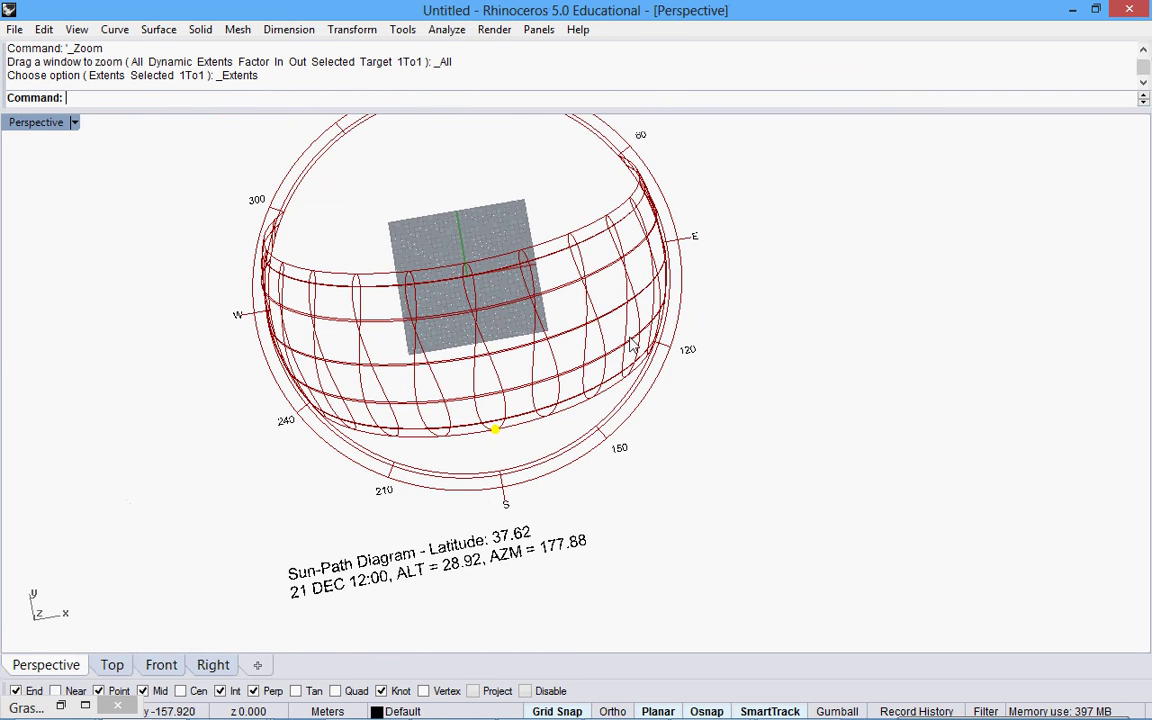
{"action": "right_click_drag", "start_coordinate": [588, 288], "coordinate": [665, 327]}
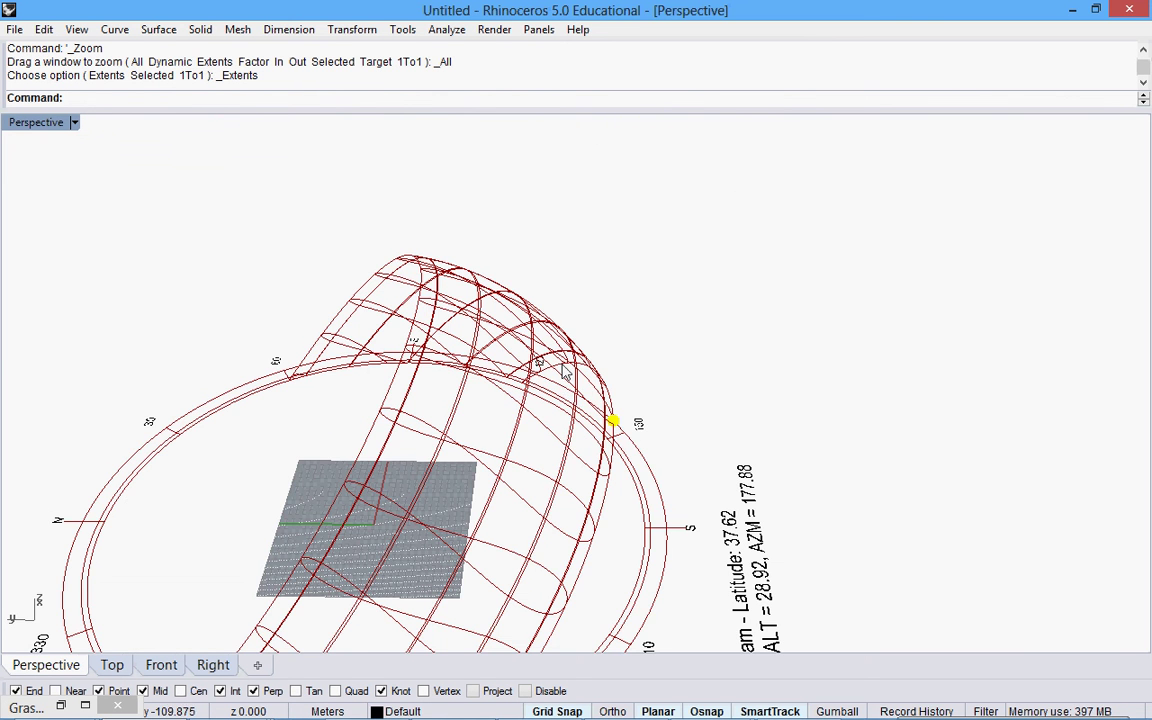
{"action": "scroll", "coordinate": [505, 335], "scroll_direction": "down", "scroll_amount": 3}
{"action": "scroll", "coordinate": [541, 424], "scroll_direction": "up", "scroll_amount": 2}
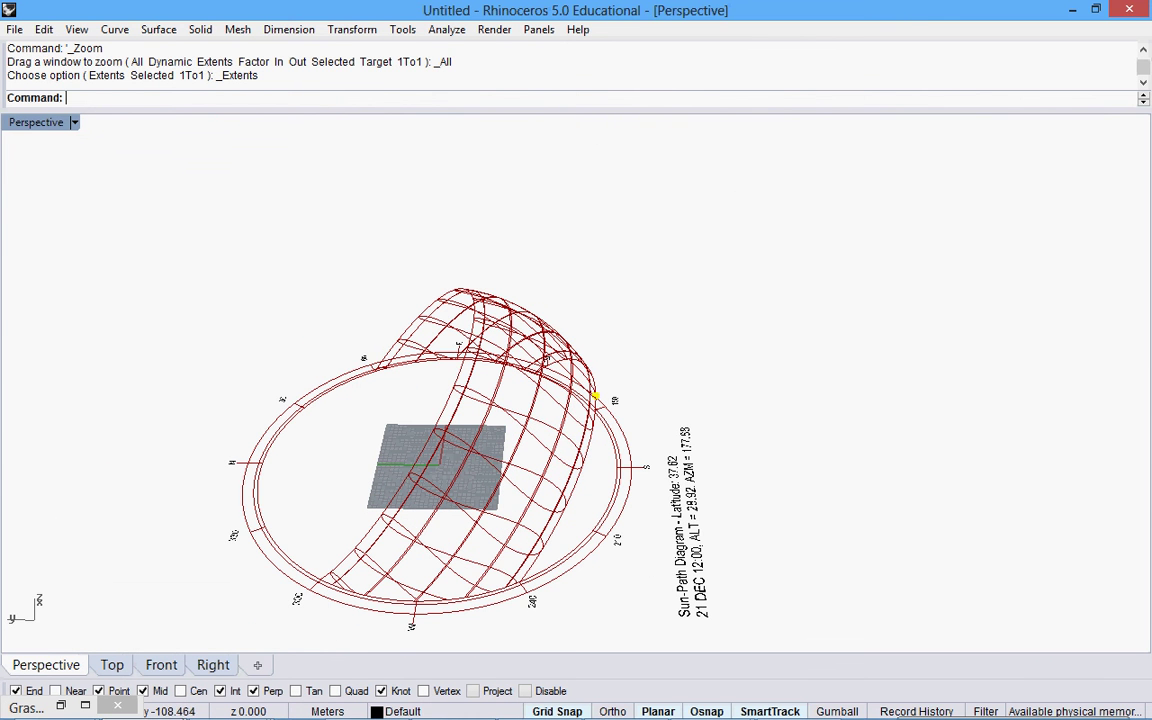
Move the 3DChart component lower and wire dryBulbTemperature into SunPath's annualHourlyData input
{"action": "left_click", "coordinate": [85, 707]}
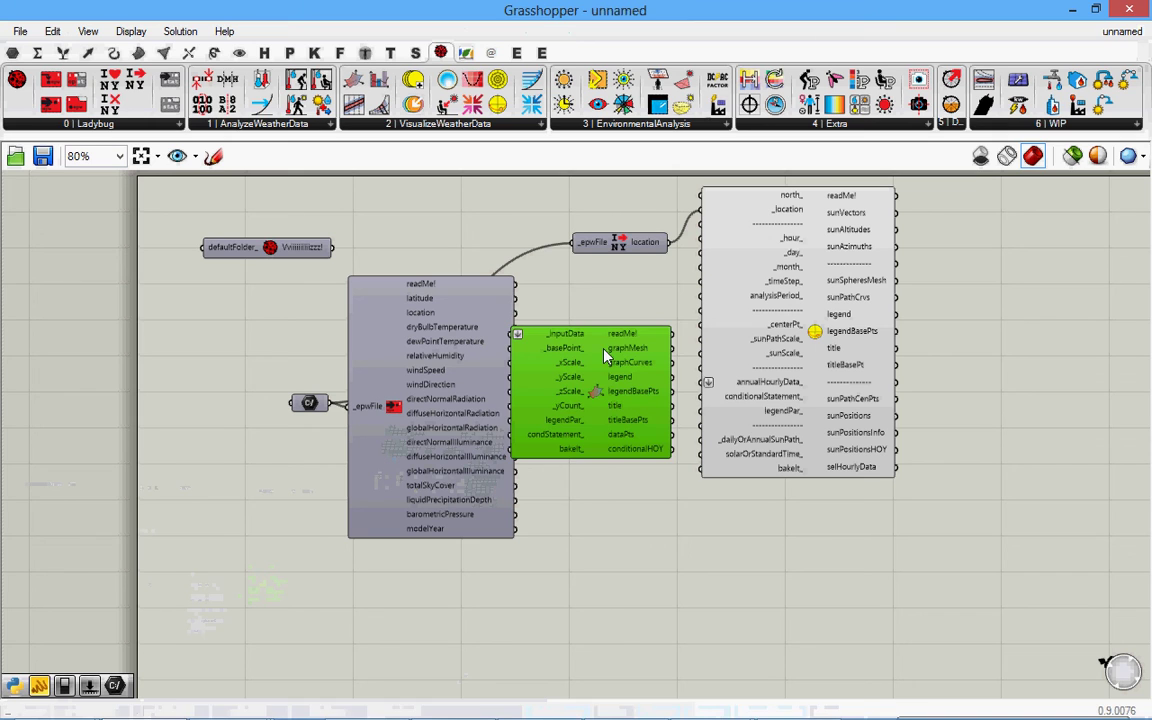
{"action": "left_click_drag", "start_coordinate": [598, 388], "coordinate": [660, 522]}
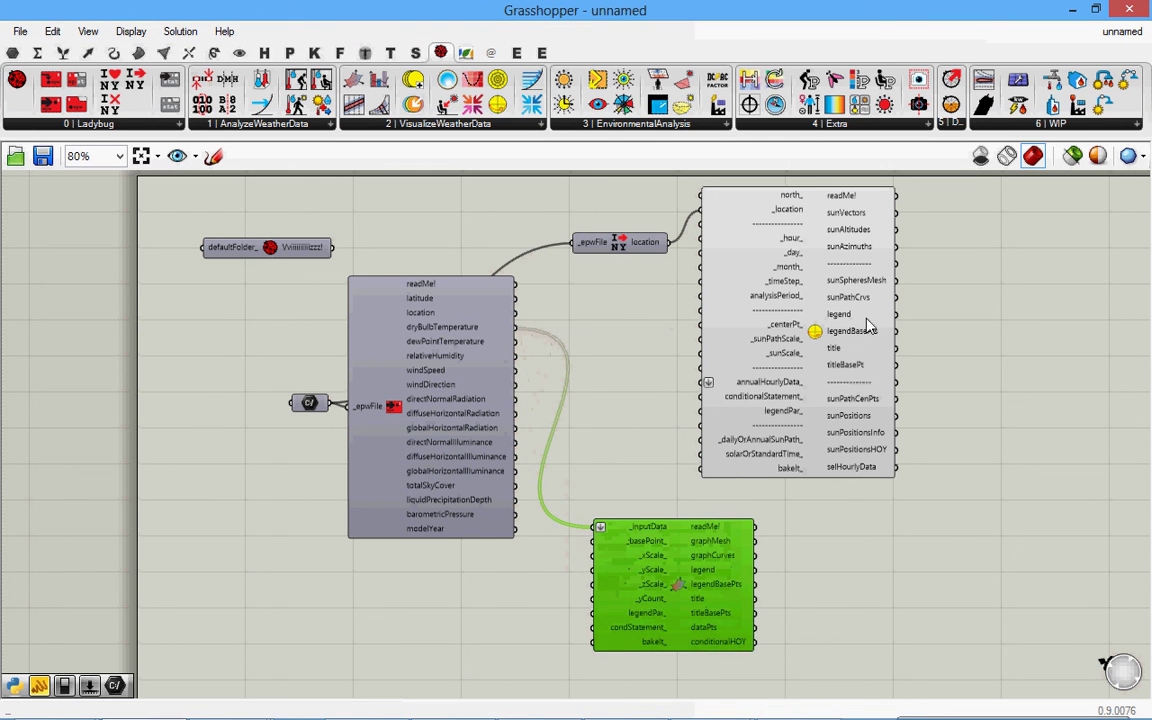
{"action": "key", "text": "ctrl+z"}
{"action": "key", "text": "ctrl+z"}
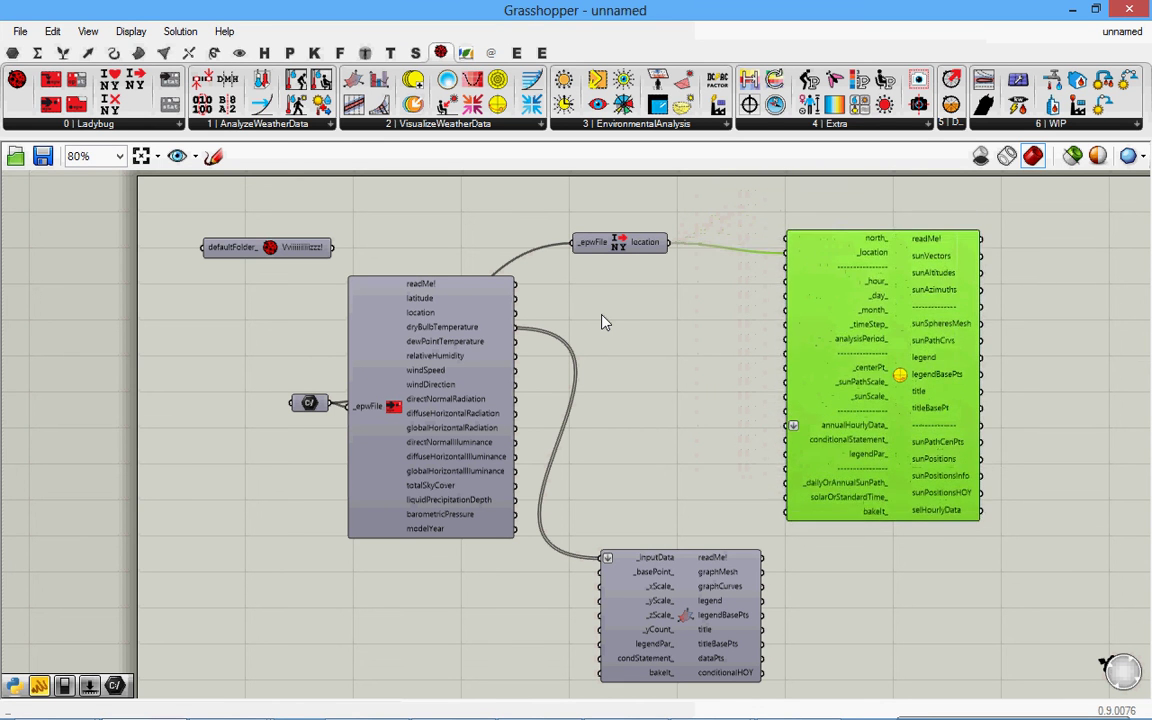
{"action": "left_click", "coordinate": [598, 321]}
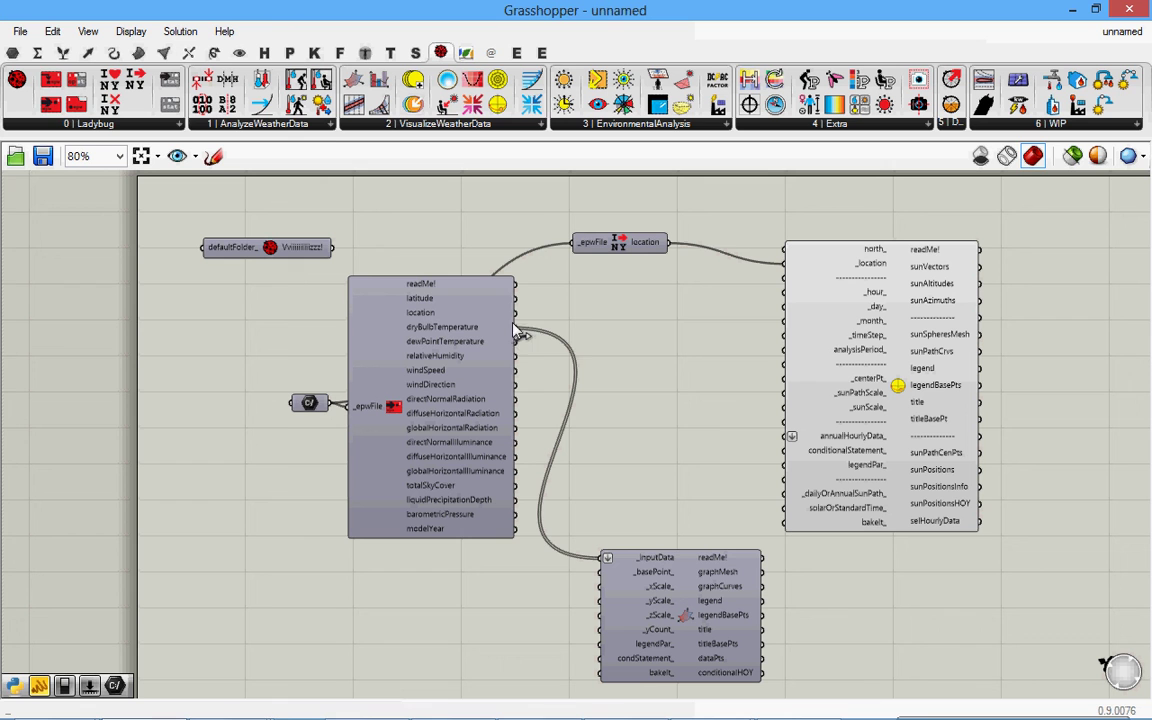
{"action": "left_click_drag", "start_coordinate": [517, 333], "coordinate": [791, 445]}
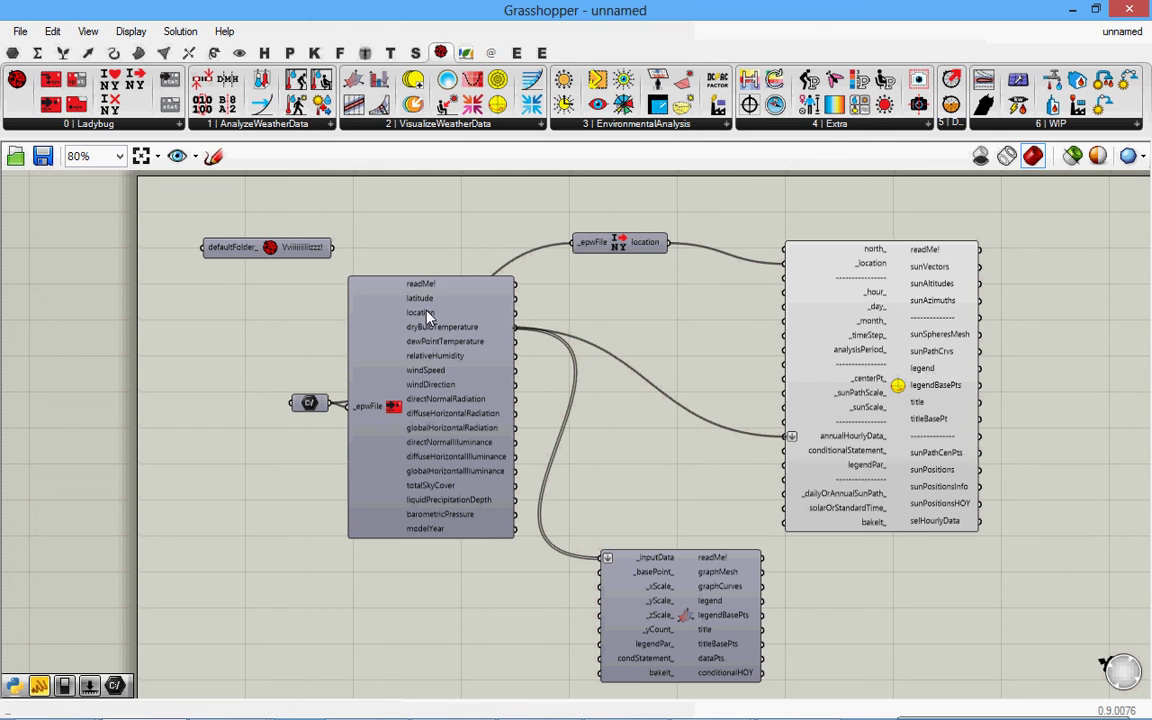
In Rhino, dismiss the toolbar error and orbit to view the Dry Bulb Temperature (C) sun path
{"action": "left_click", "coordinate": [1073, 12]}
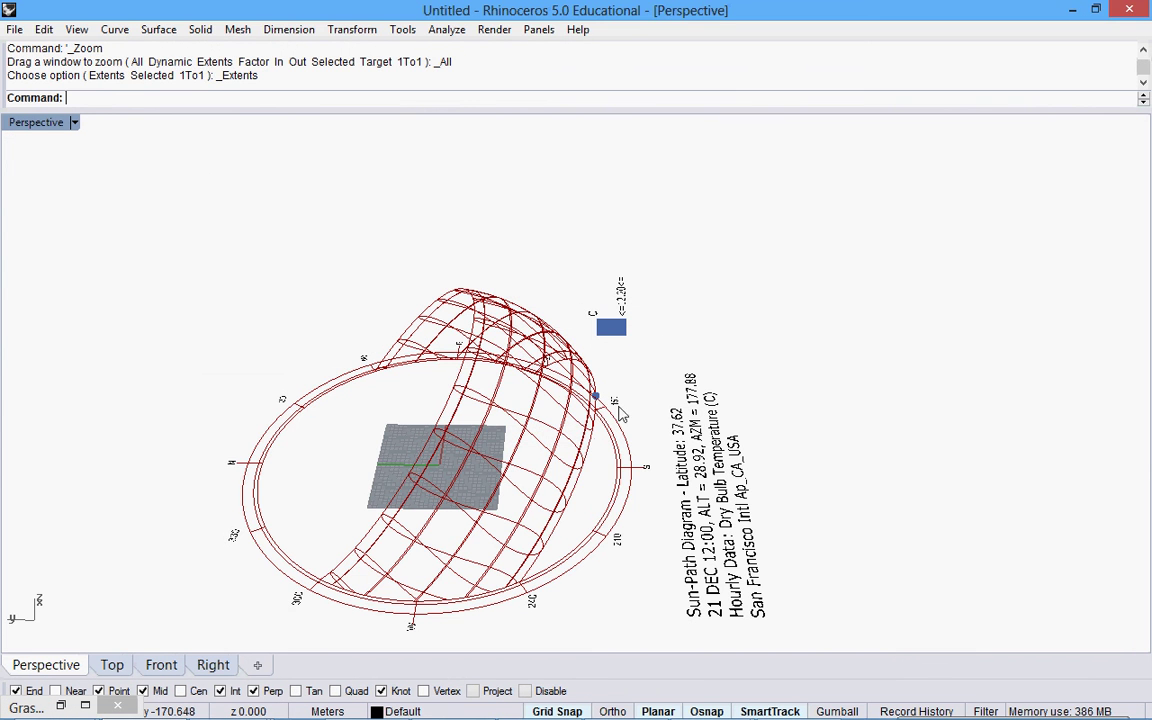
{"action": "middle_click", "coordinate": [620, 413]}
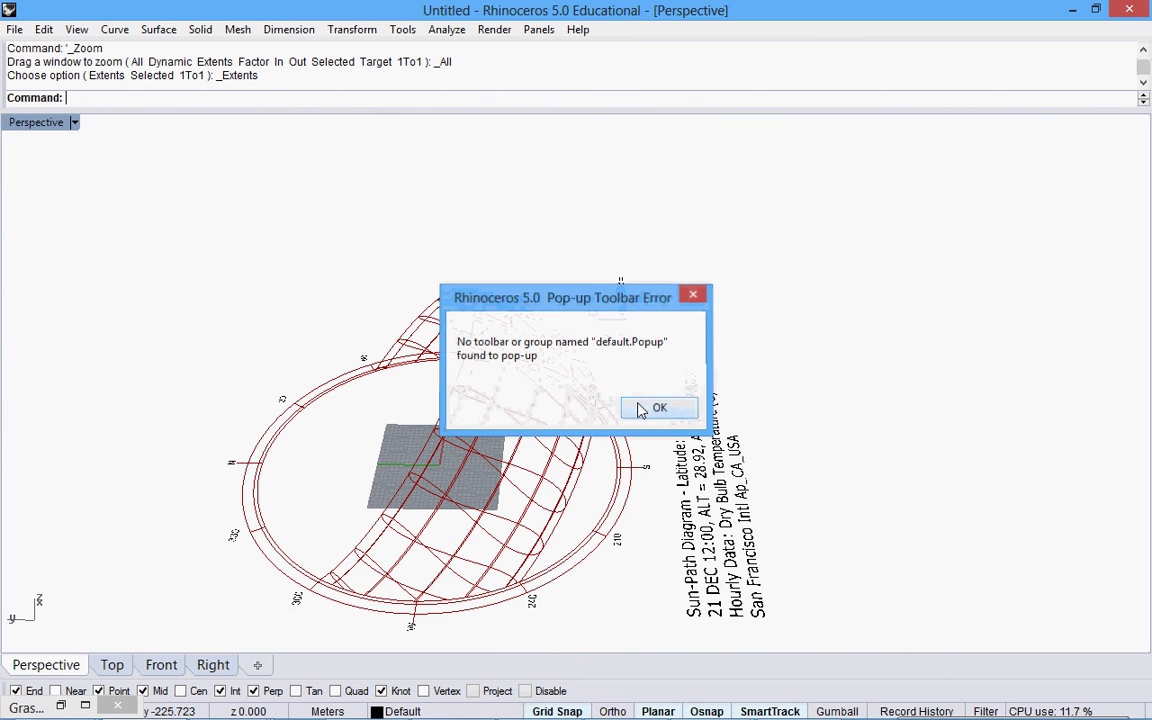
{"action": "left_click", "coordinate": [659, 408]}
{"action": "right_click_drag", "start_coordinate": [641, 410], "coordinate": [495, 391]}
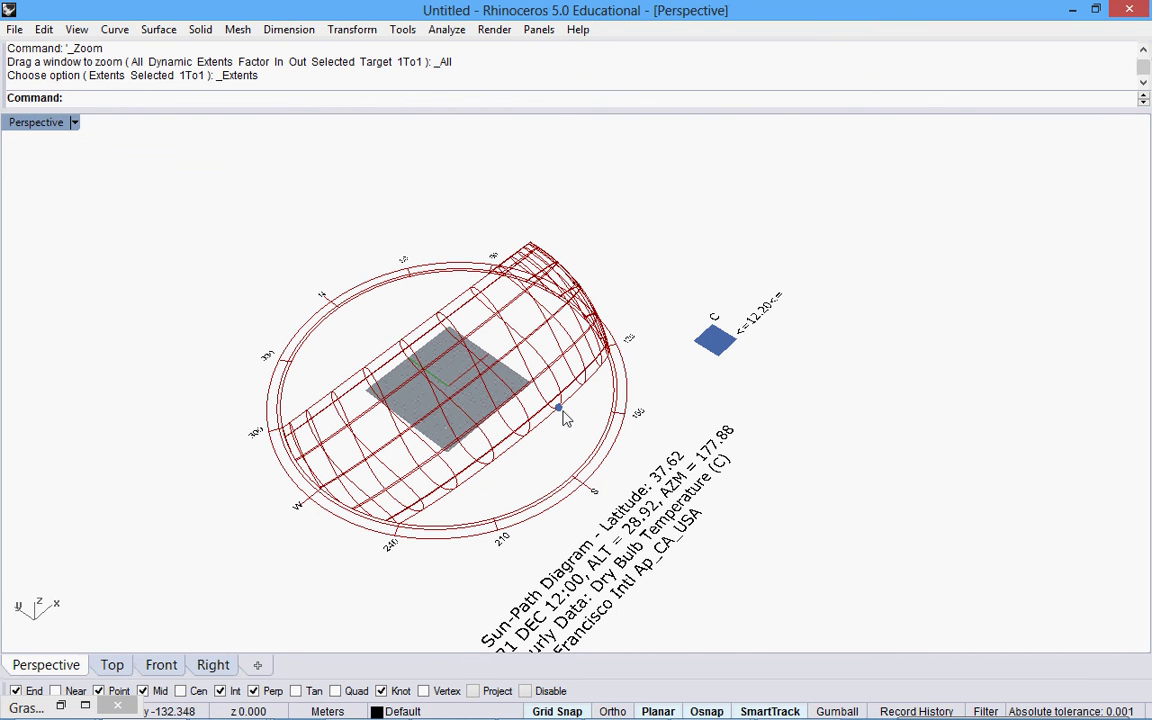
Add a Series component beside the SunPath component in Grasshopper
{"action": "left_click", "coordinate": [86, 706]}
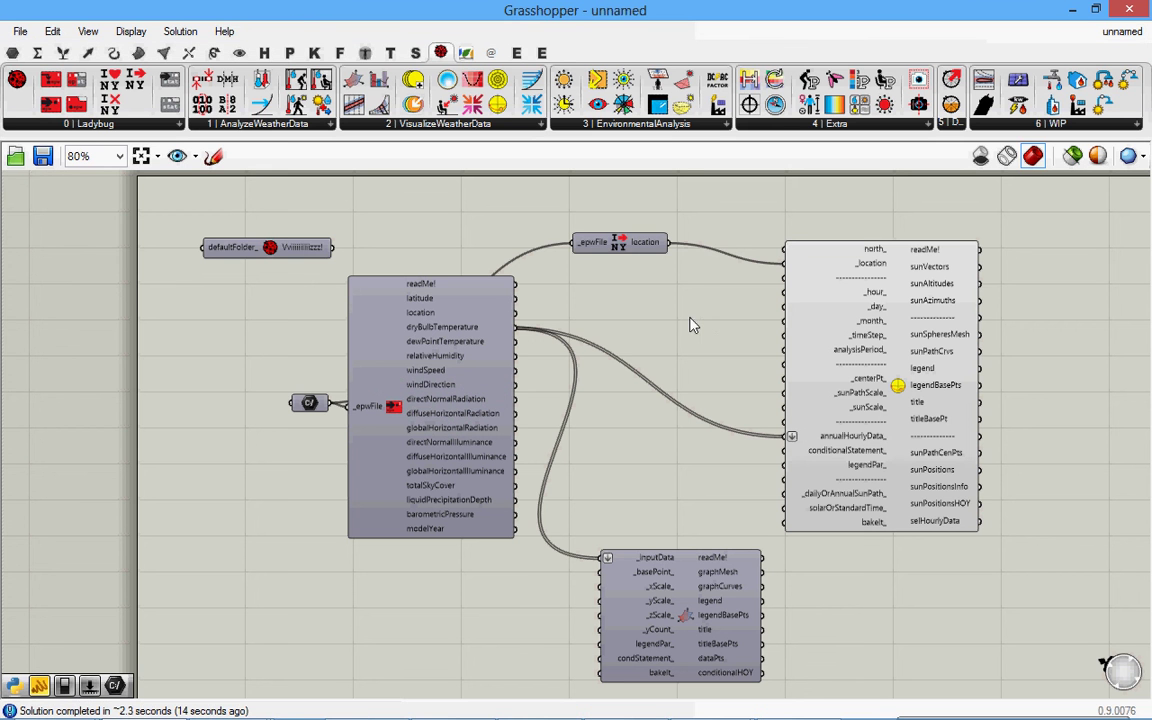
{"action": "double_click", "coordinate": [640, 325]}
{"action": "type", "text": "seri"}
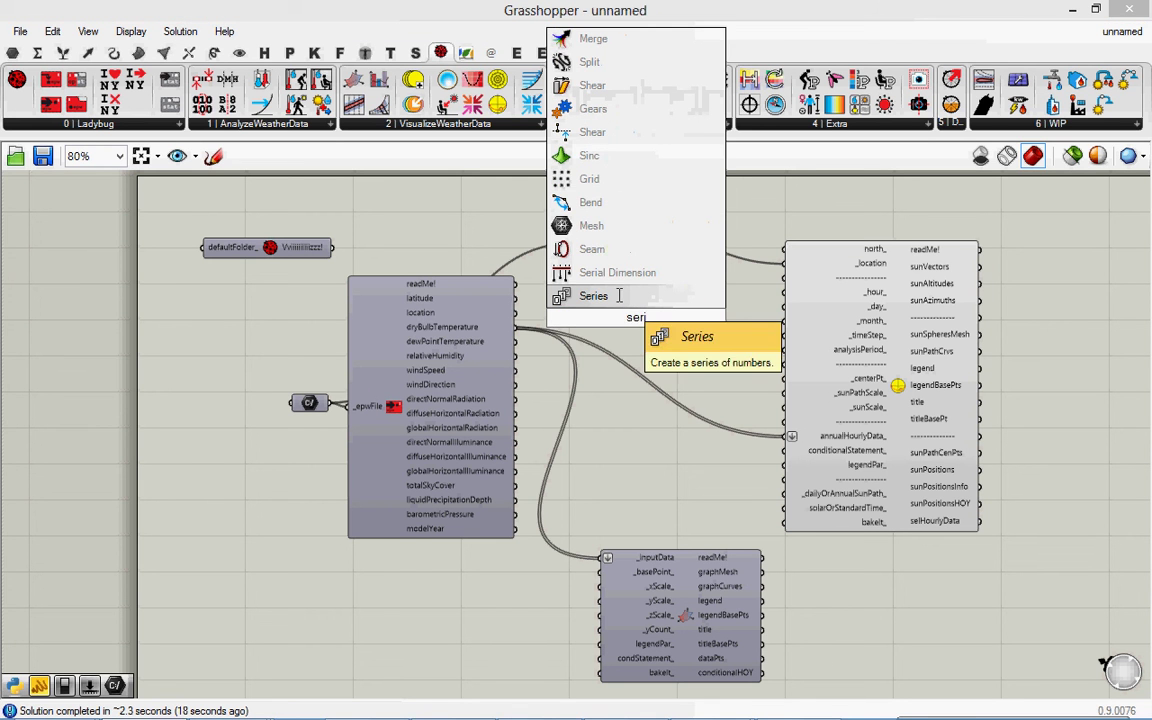
{"action": "key", "text": "Return"}
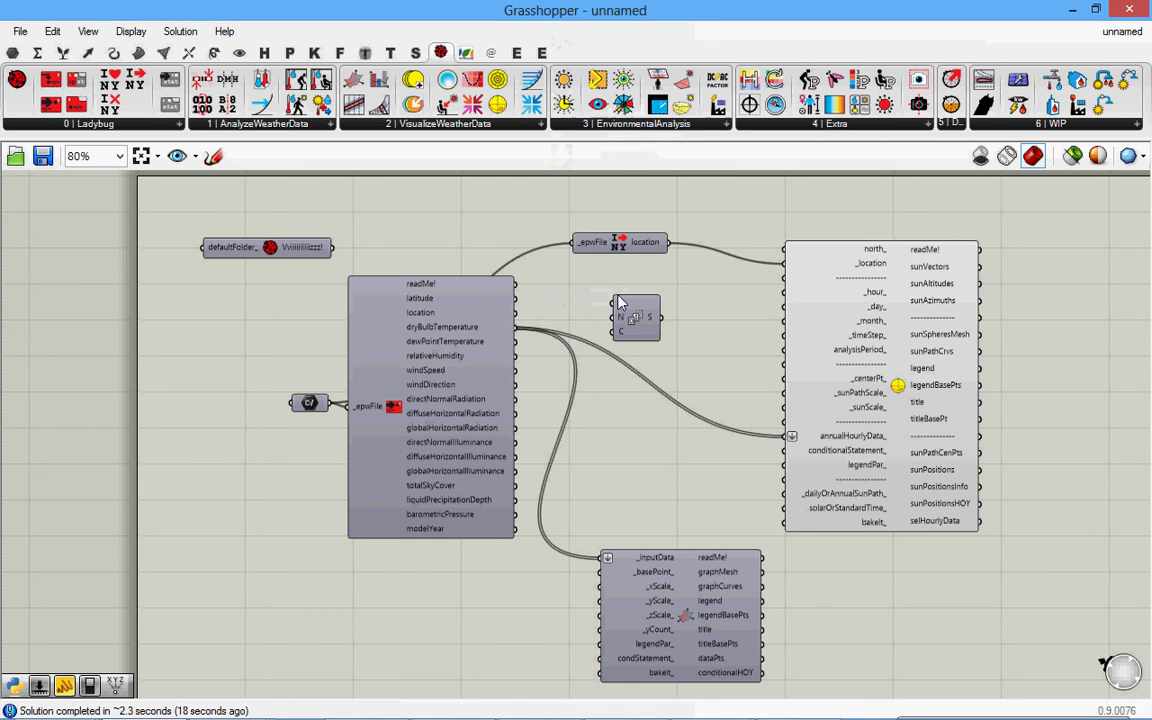
{"action": "left_click_drag", "start_coordinate": [628, 315], "coordinate": [672, 304]}
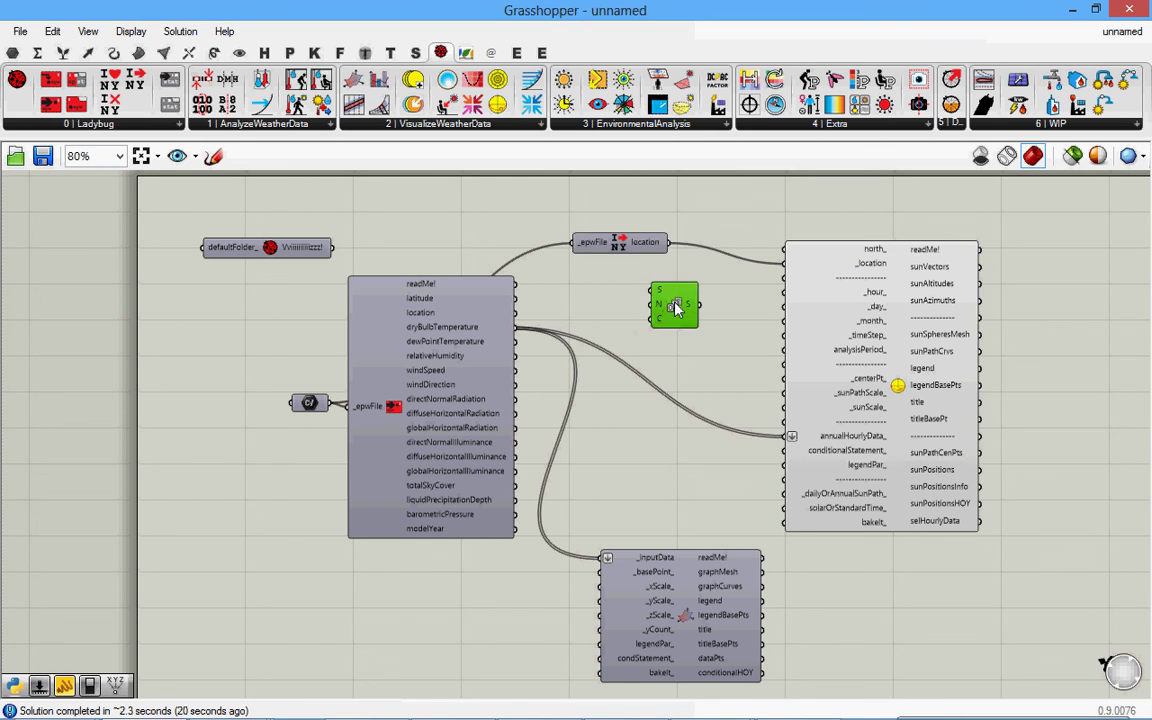
Add a panel holding 24 and connect it to the Series count input
{"action": "double_click", "coordinate": [591, 313]}
{"action": "type", "text": "\"2"}
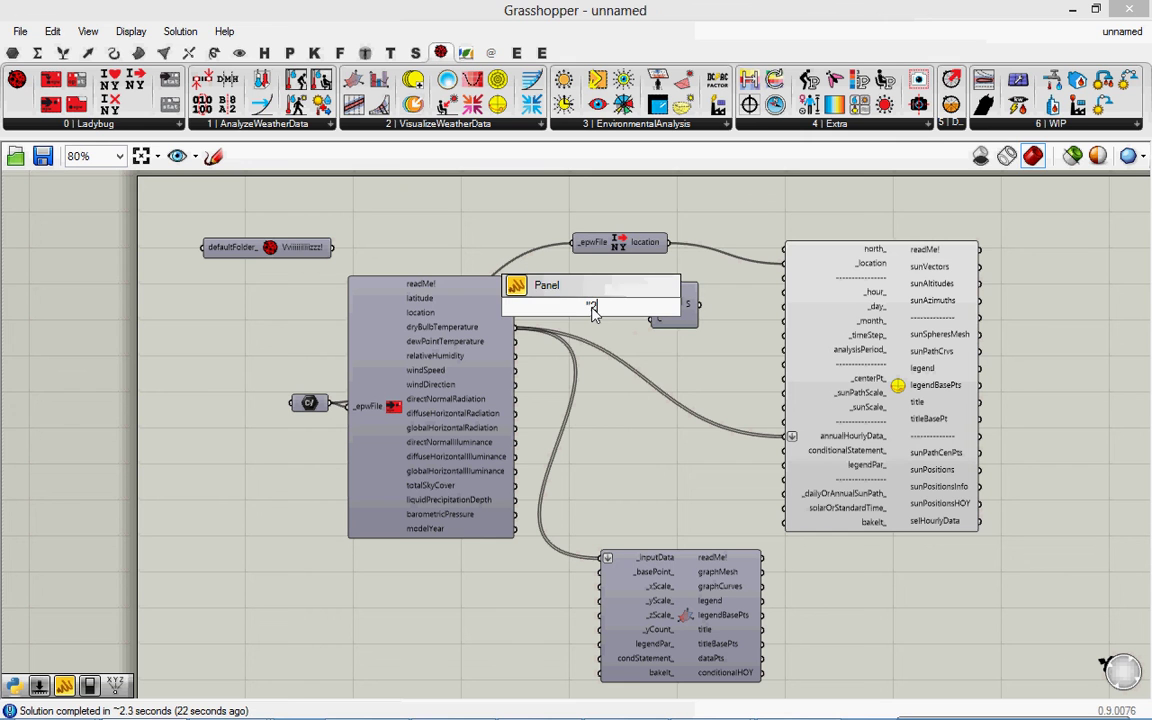
{"action": "key", "text": "Return"}
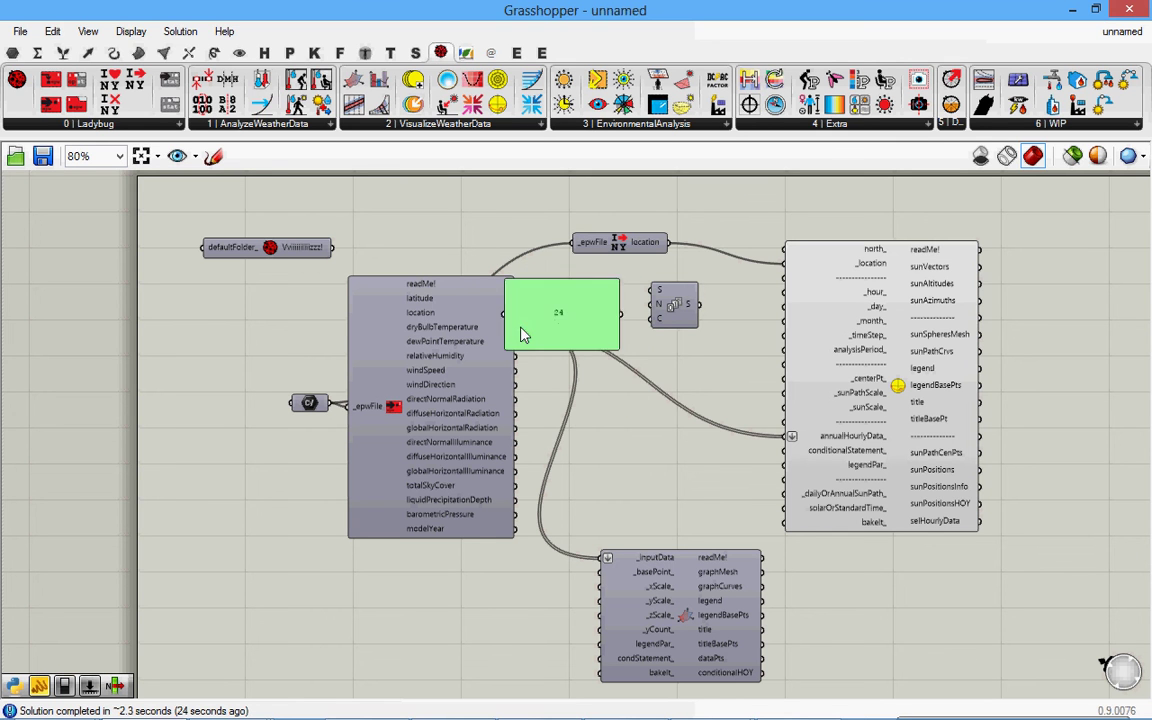
{"action": "left_click_drag", "start_coordinate": [588, 330], "coordinate": [805, 301]}
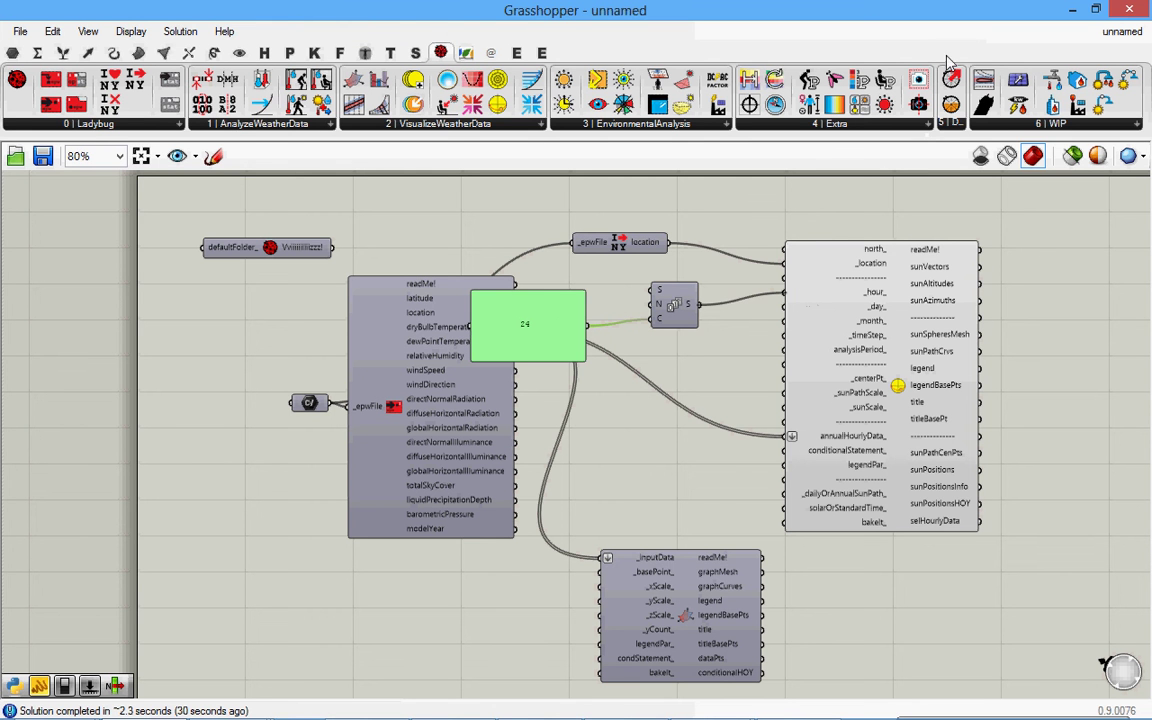
In Rhino, orbit and zoom toward the December sun positions coloured from 8.90 to 13.30 °C
{"action": "left_click", "coordinate": [1072, 9]}
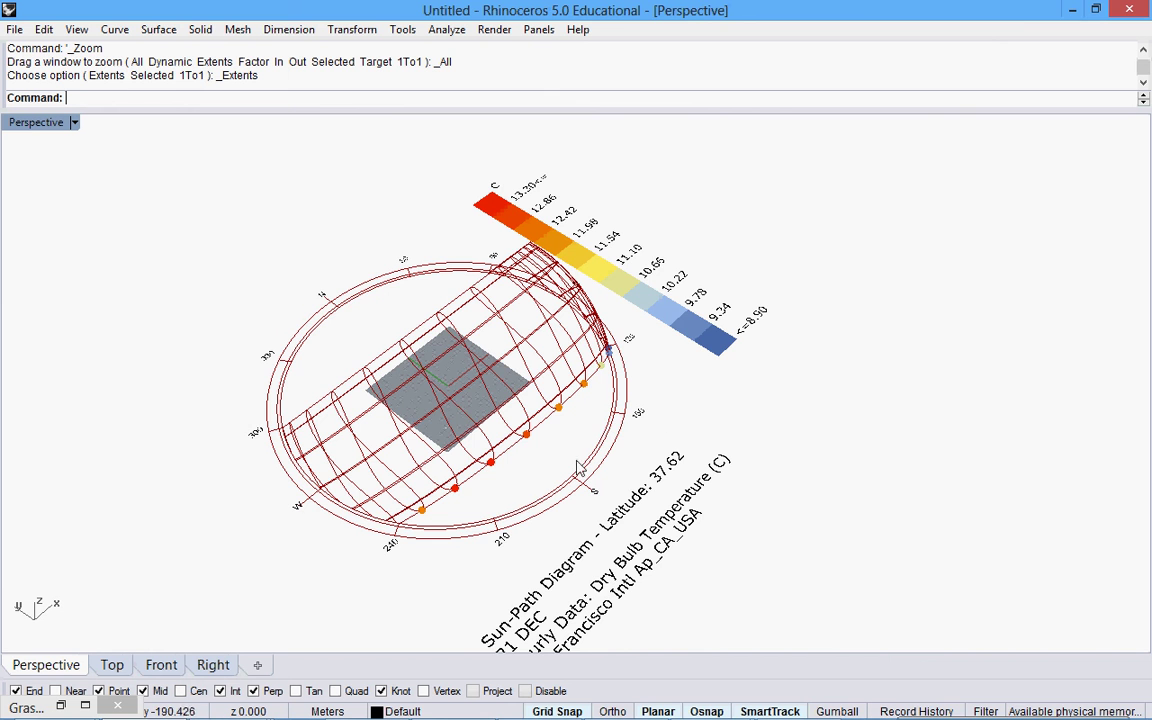
{"action": "right_click_drag", "start_coordinate": [519, 507], "coordinate": [470, 455]}
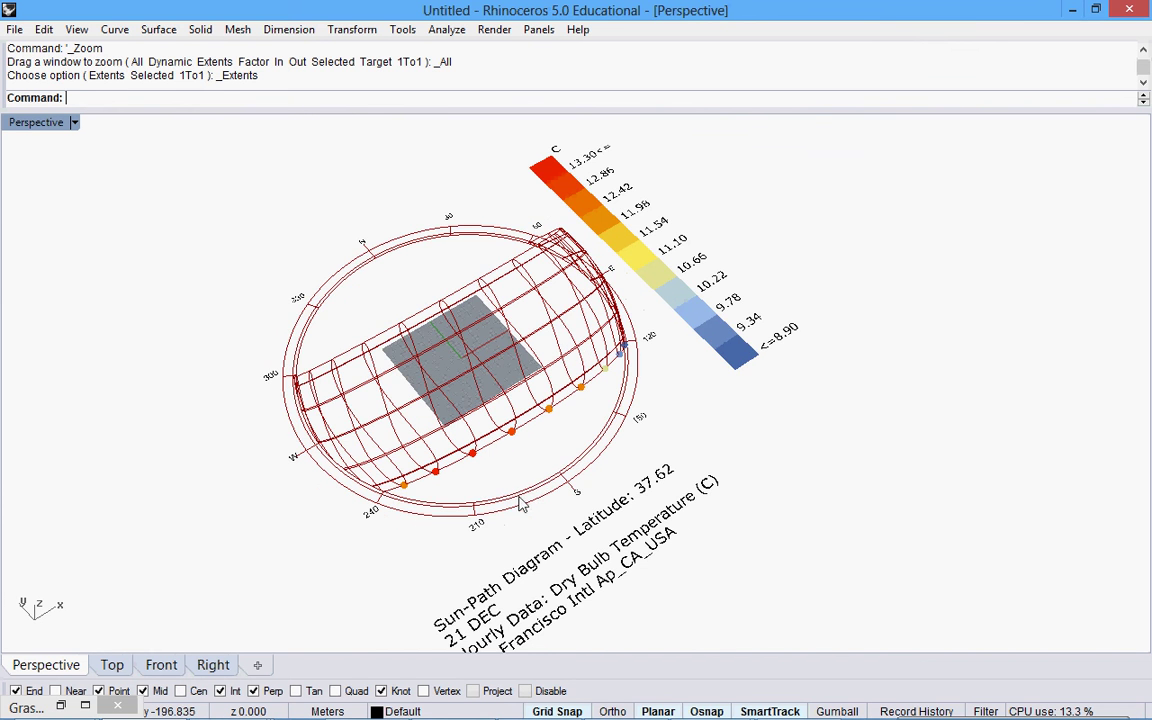
{"action": "scroll", "coordinate": [544, 340], "scroll_direction": "up", "scroll_amount": 5}
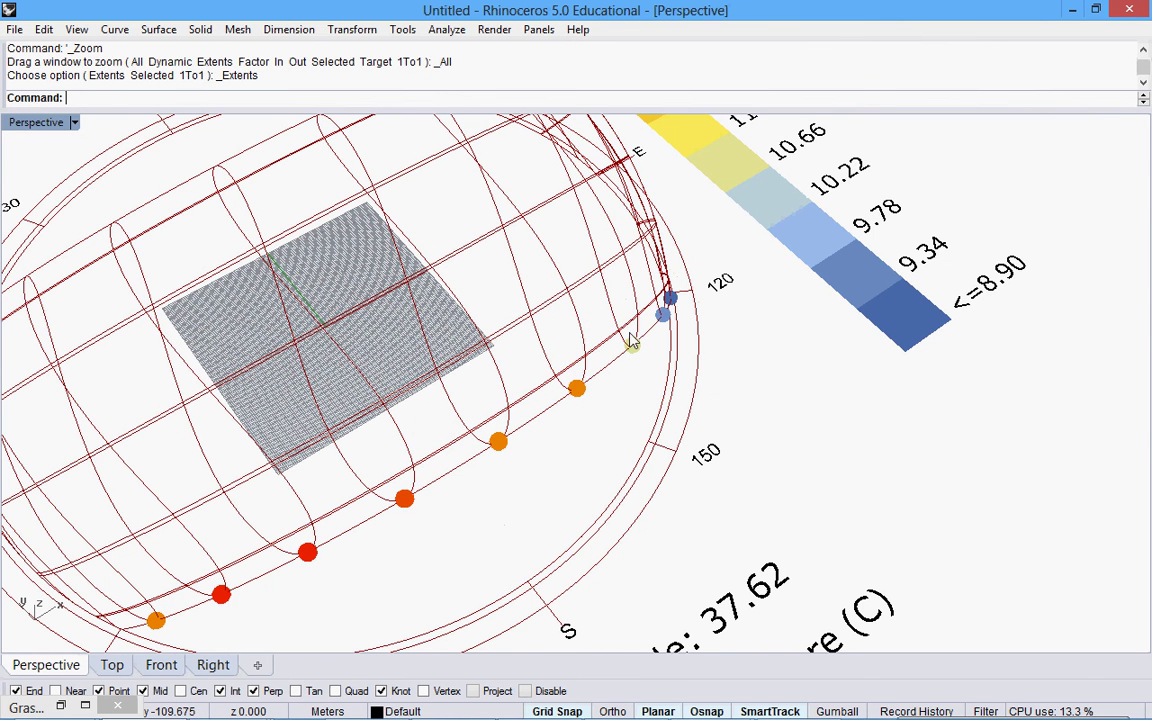
{"action": "scroll", "coordinate": [547, 425], "scroll_direction": "down", "scroll_amount": 3}
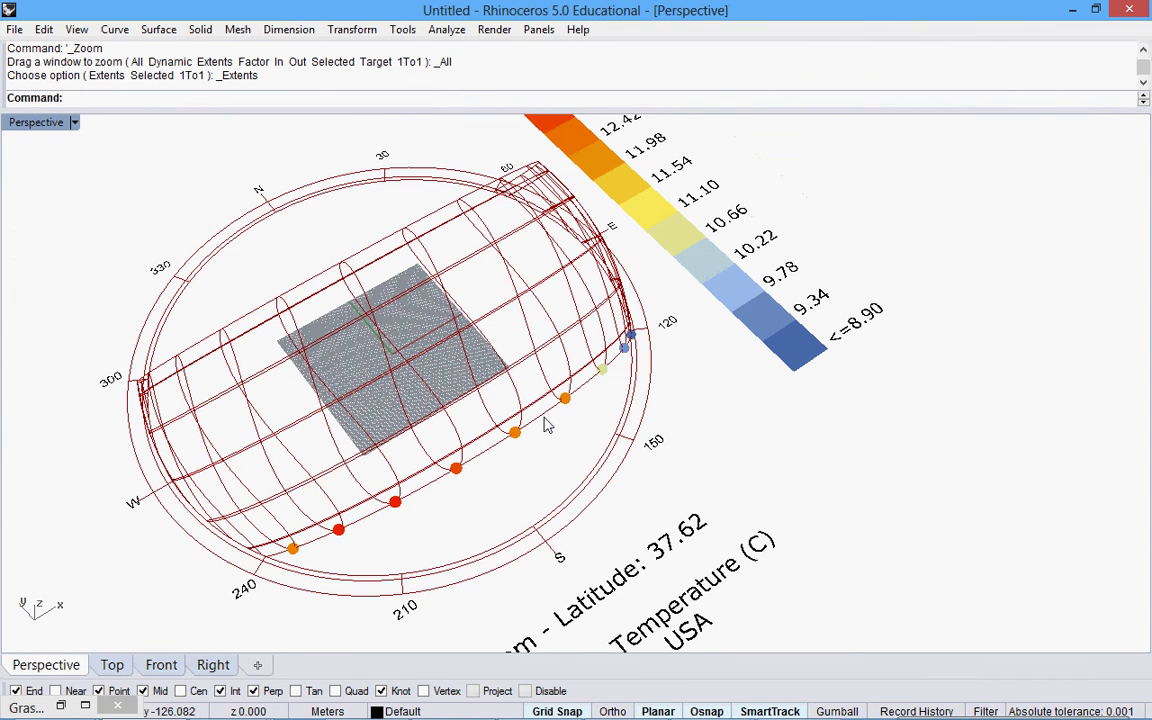
Minimize Rhino to bring the 01_sunpath.dyn graph back into view
{"action": "left_click", "coordinate": [1075, 11]}
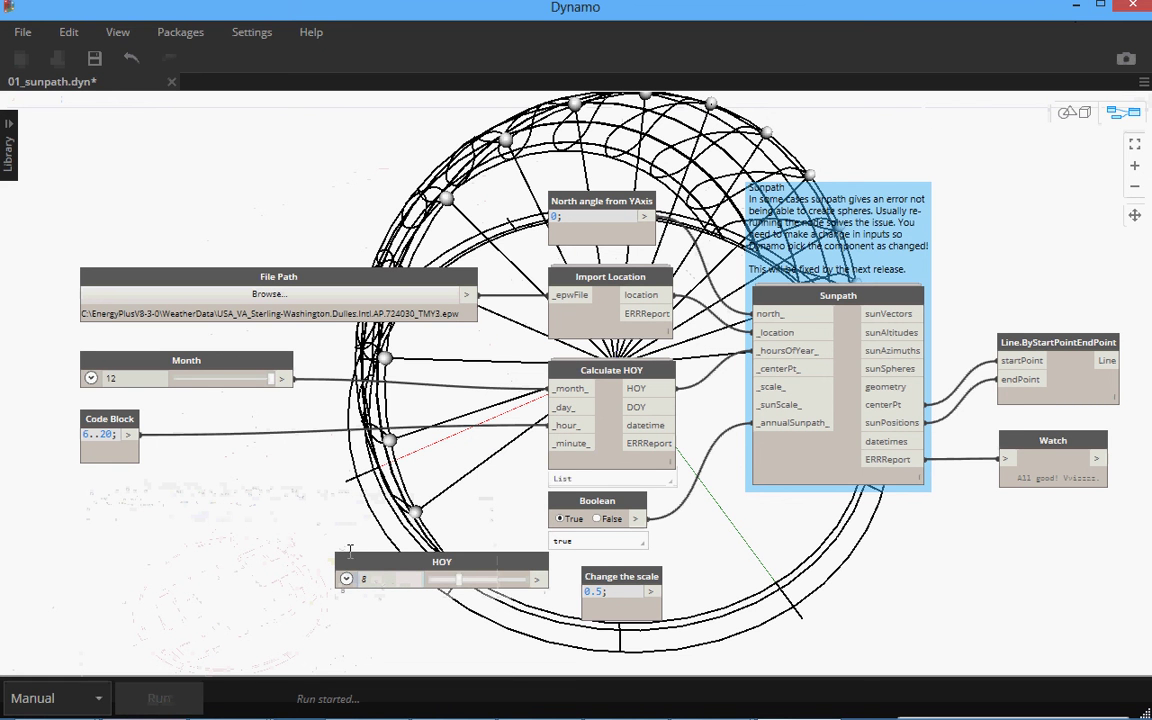